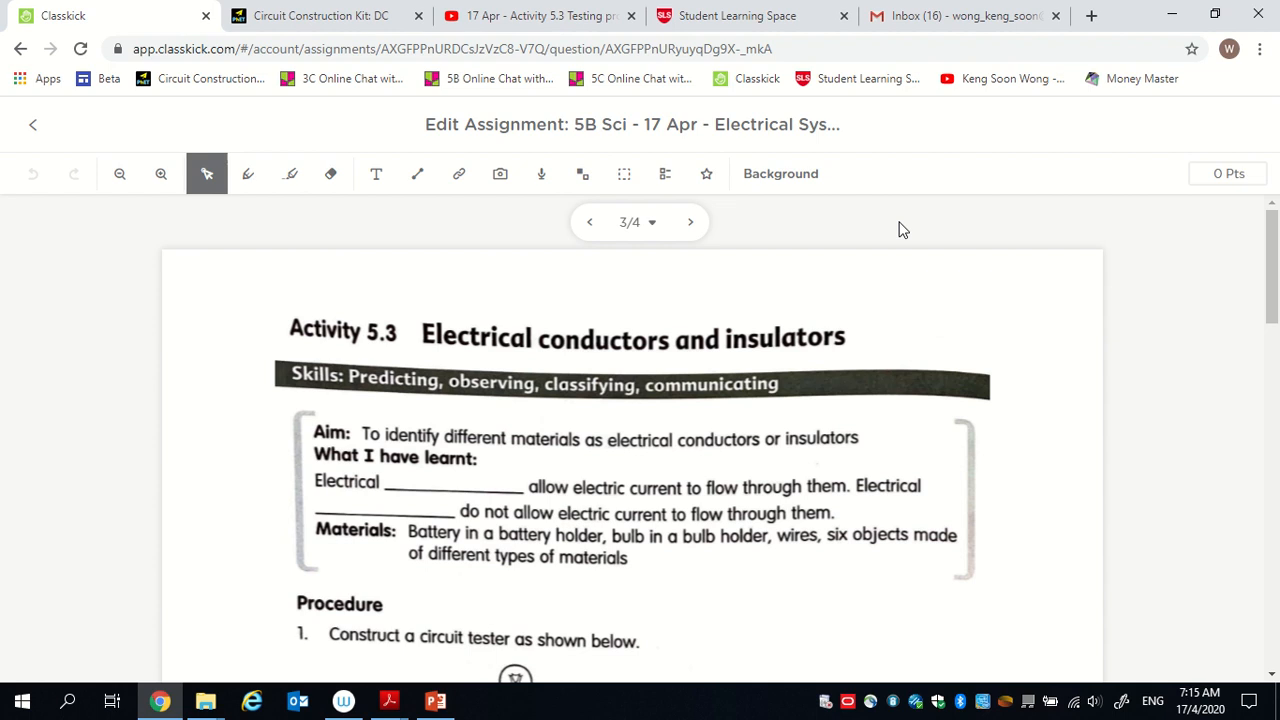
# Review the Activity 5.3 aim, materials and circuit tester diagram on page 3 of the Classkick assignment.
pyautogui.click(275, 15)
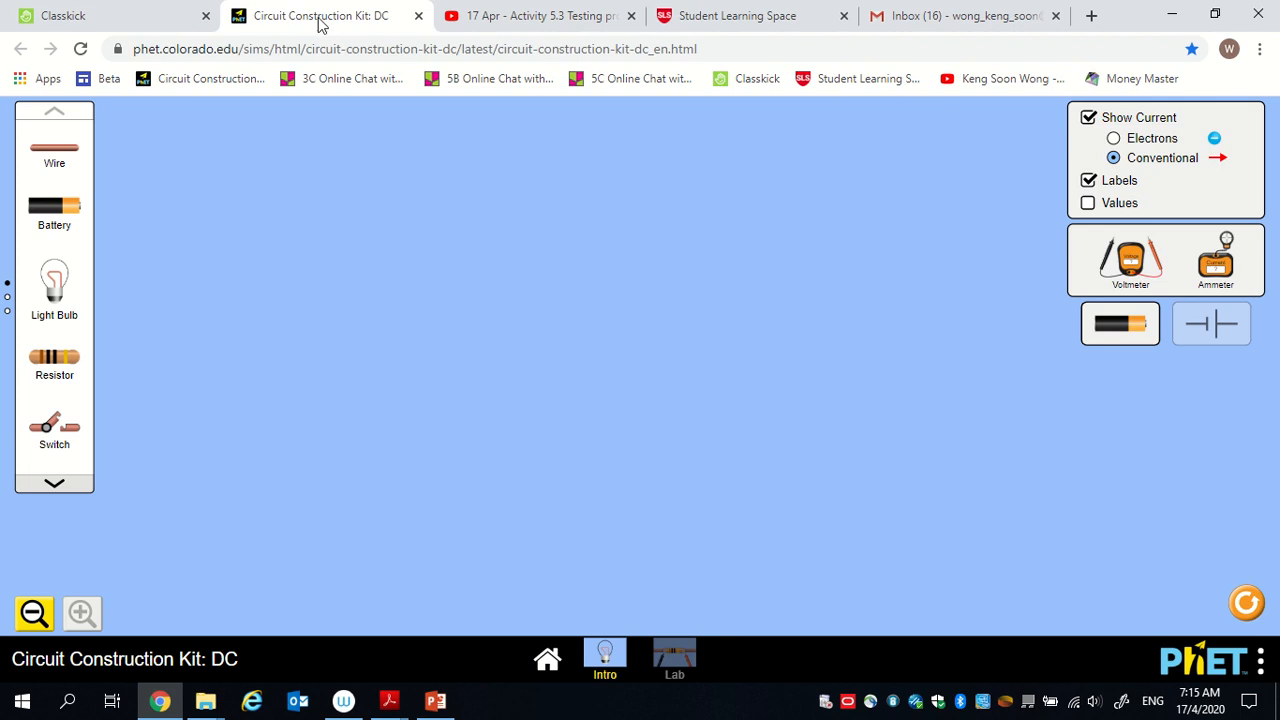
pyautogui.click(163, 12)
pyautogui.click(504, 365)
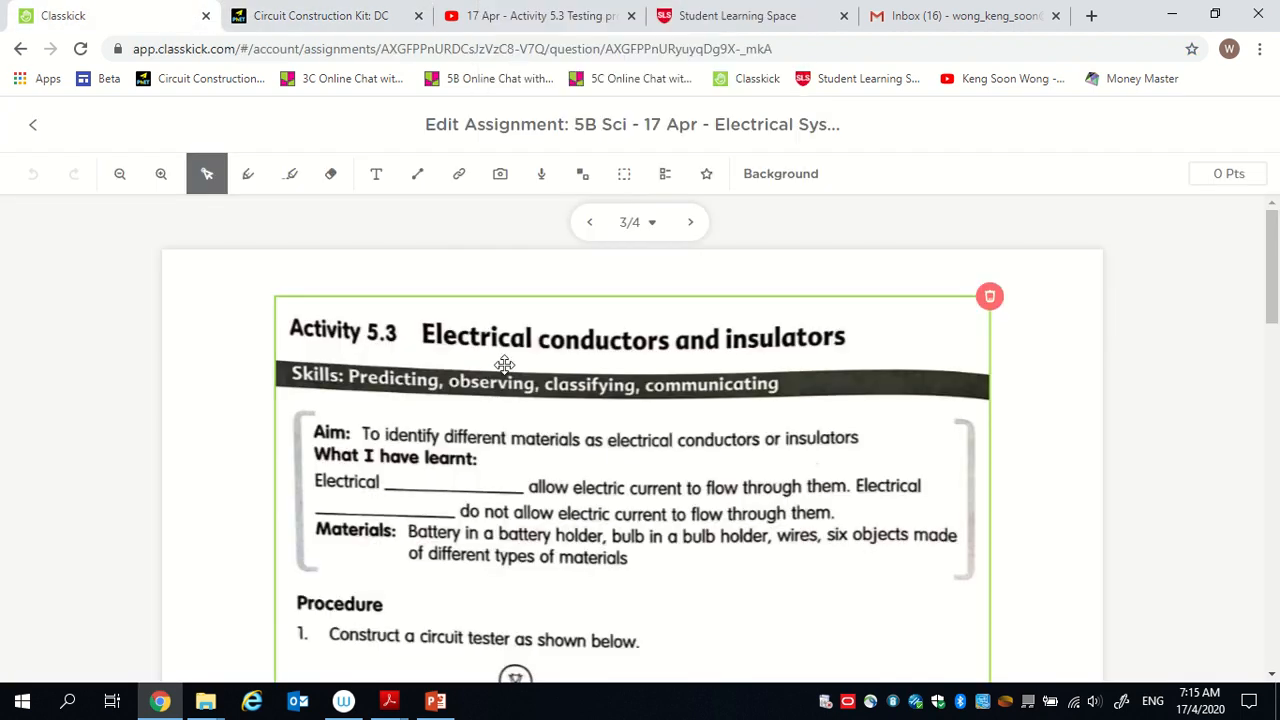
pyautogui.scroll(-1, 618, 456)
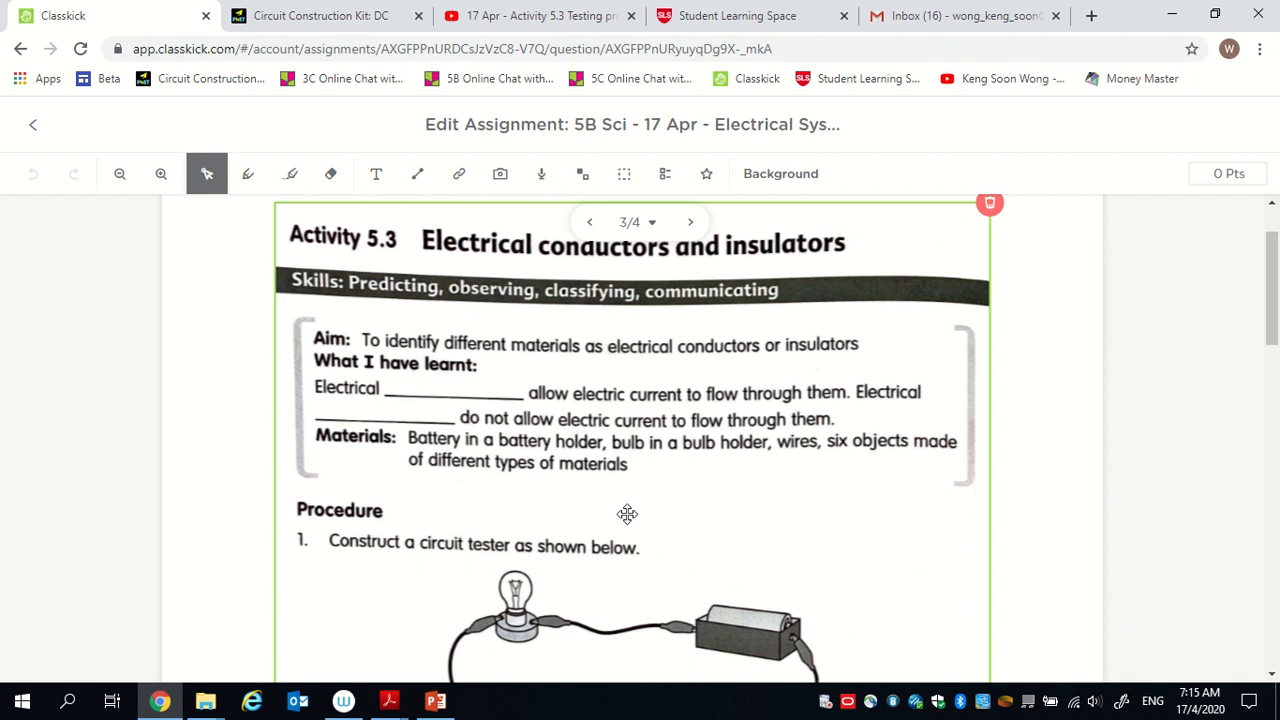
pyautogui.scroll(-1, 627, 514)
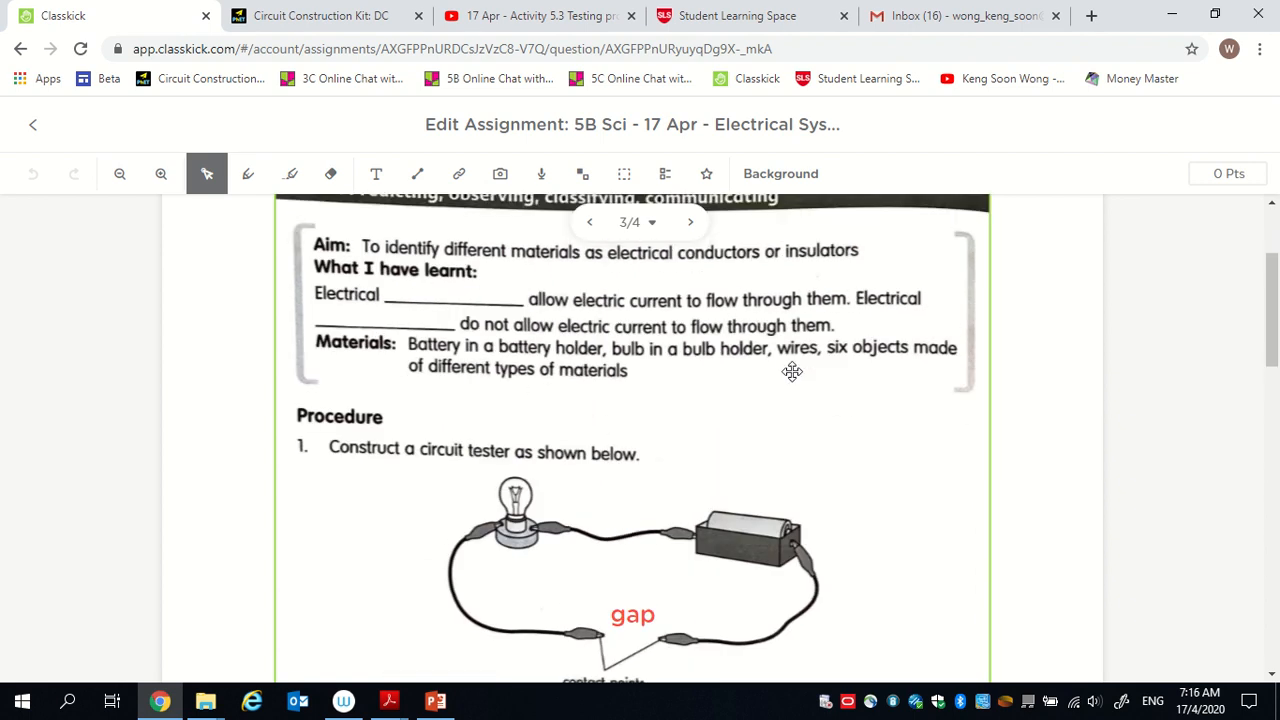
pyautogui.scroll(-1, 746, 414)
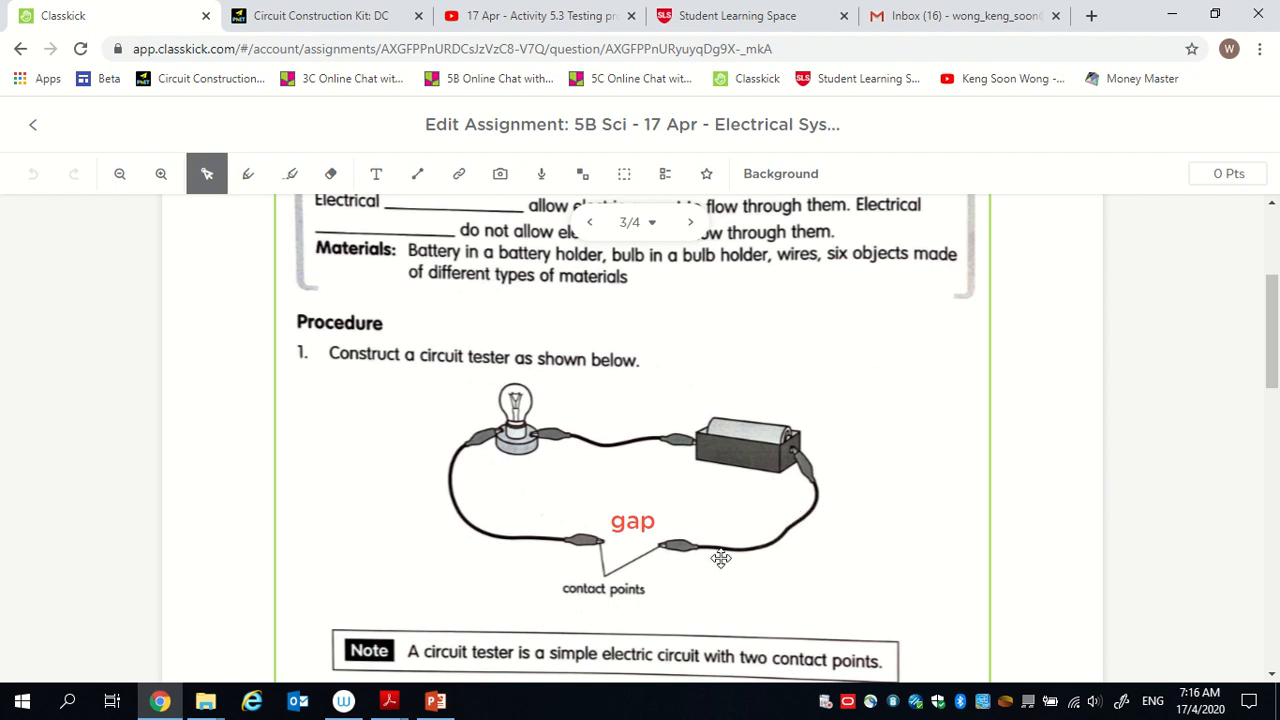
pyautogui.click(642, 515)
# Build a circuit tester in the PhET simulation from a battery, a light bulb and three wires, leaving a gap between two wire ends.
pyautogui.click(285, 14)
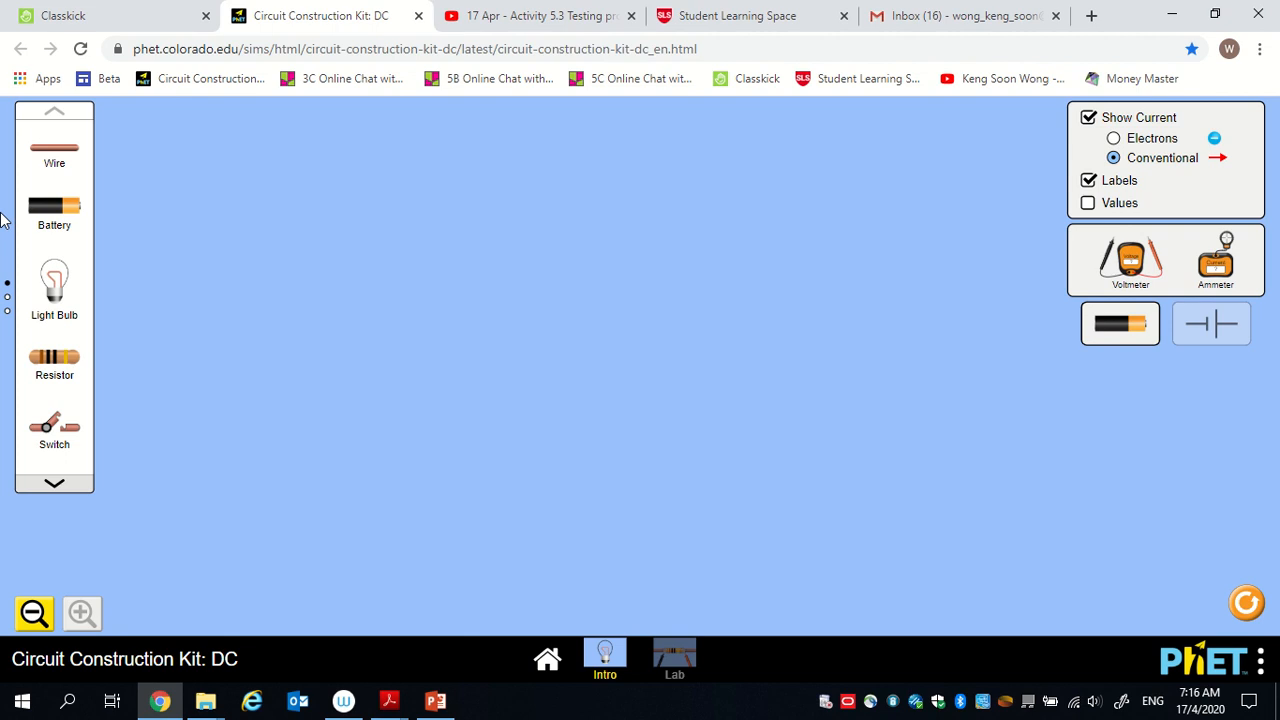
pyautogui.moveTo(68, 208); pyautogui.dragTo(746, 294)
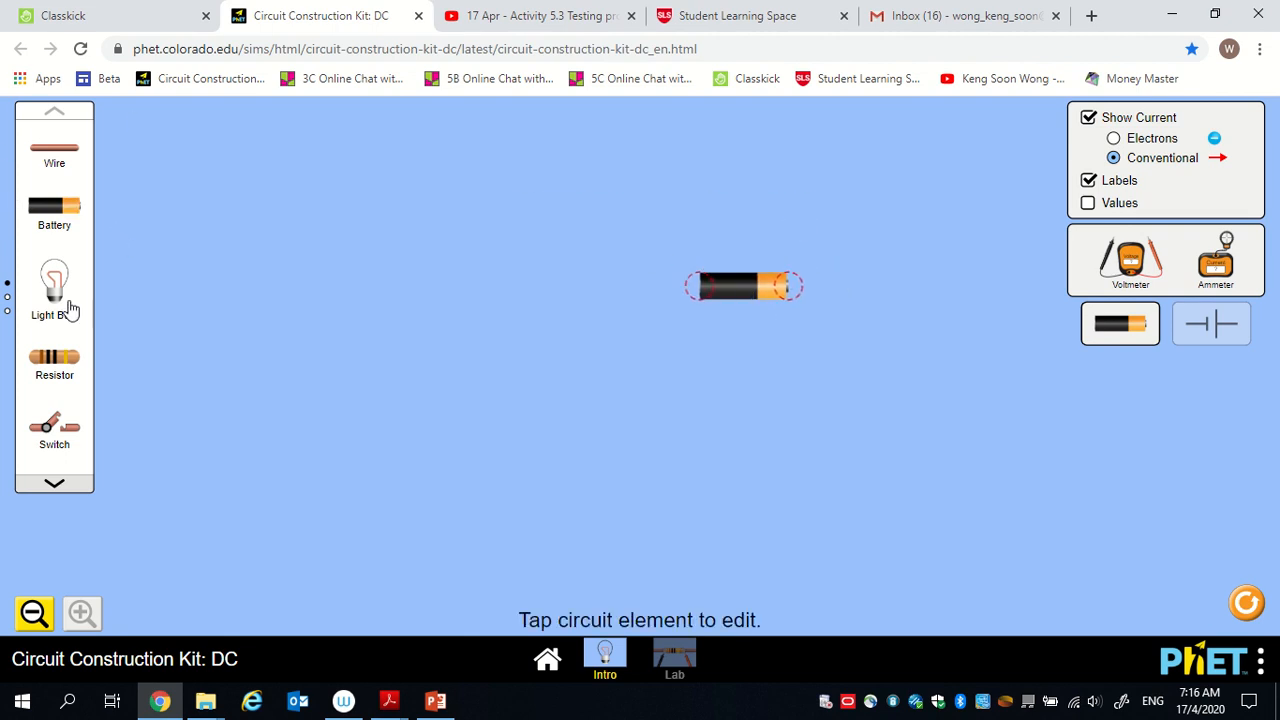
pyautogui.moveTo(70, 310); pyautogui.dragTo(448, 318)
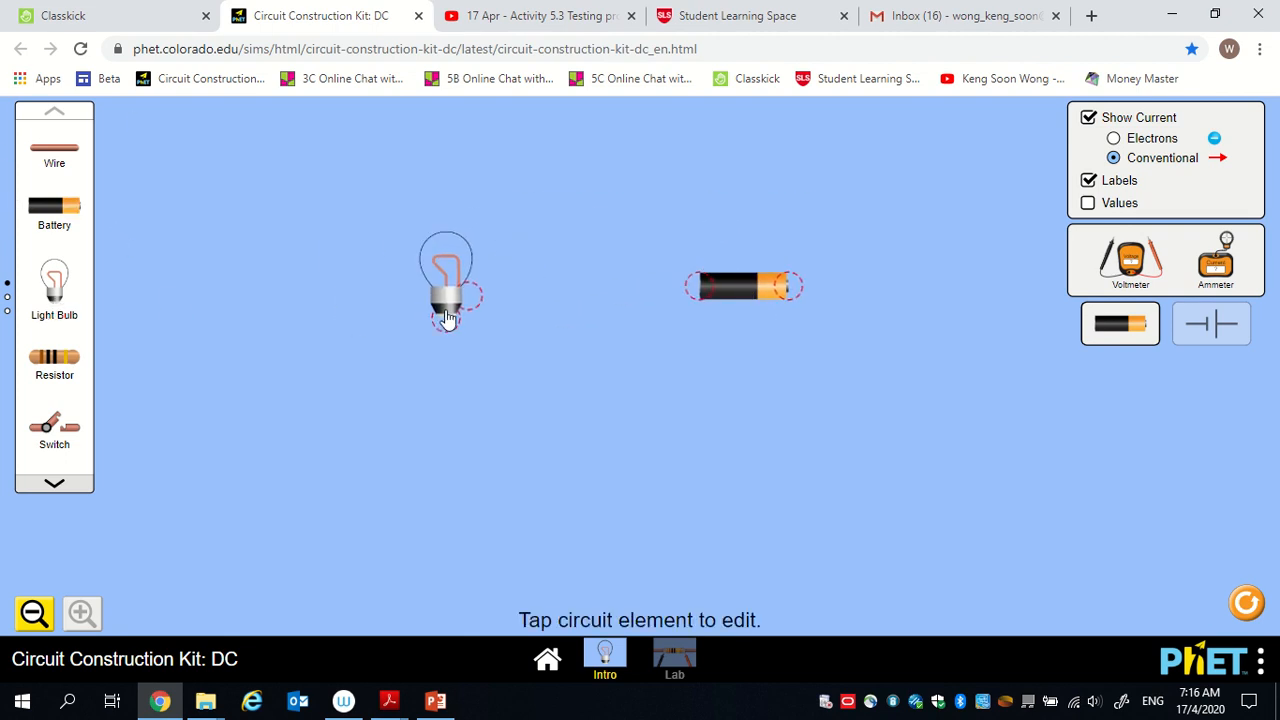
pyautogui.moveTo(83, 160); pyautogui.dragTo(694, 284)
pyautogui.moveTo(453, 306); pyautogui.dragTo(454, 299)
pyautogui.moveTo(40, 160); pyautogui.dragTo(510, 446)
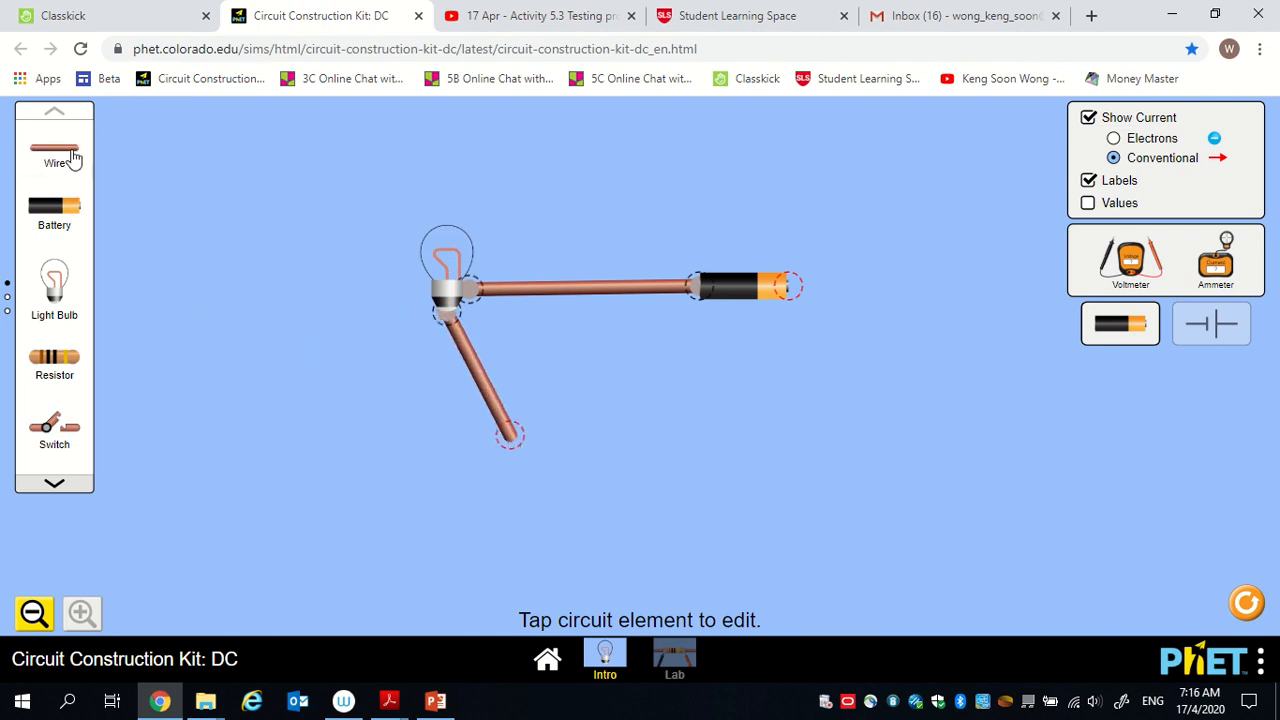
pyautogui.moveTo(77, 158); pyautogui.dragTo(685, 440)
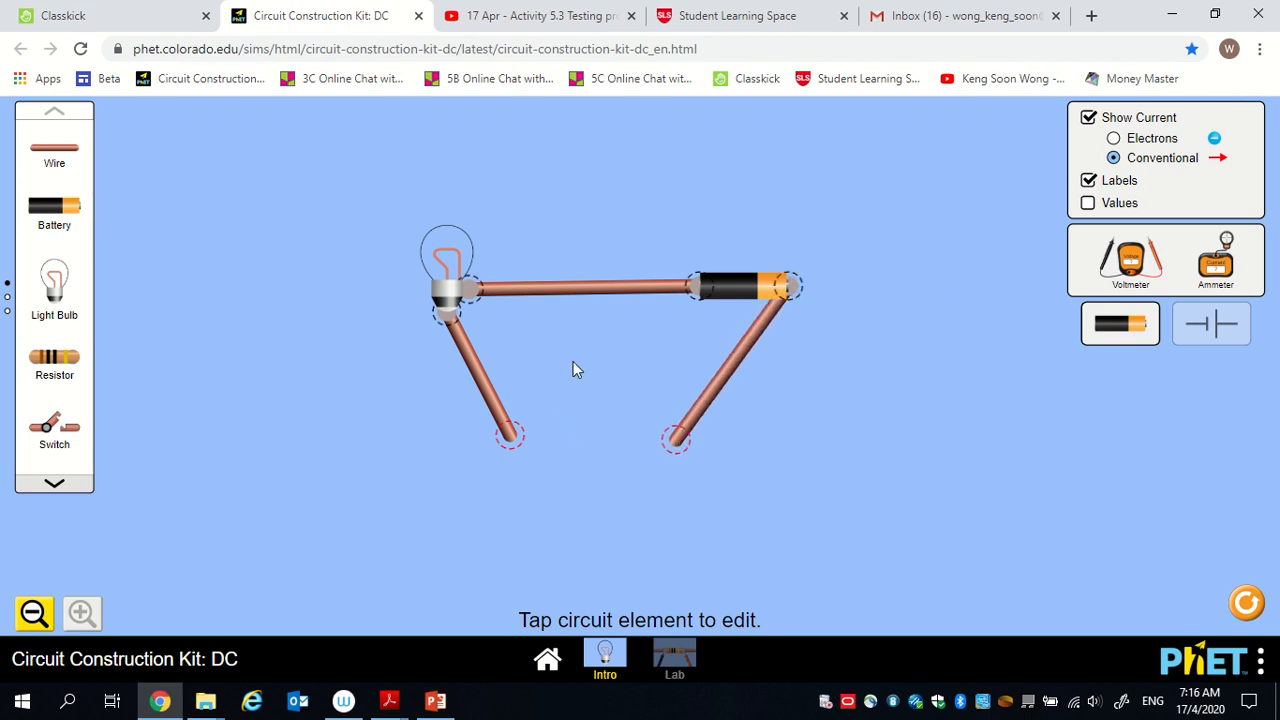
# Compare the circuit with the gap in the Classkick diagram and browse the test objects available in the PhET simulation.
pyautogui.click(137, 15)
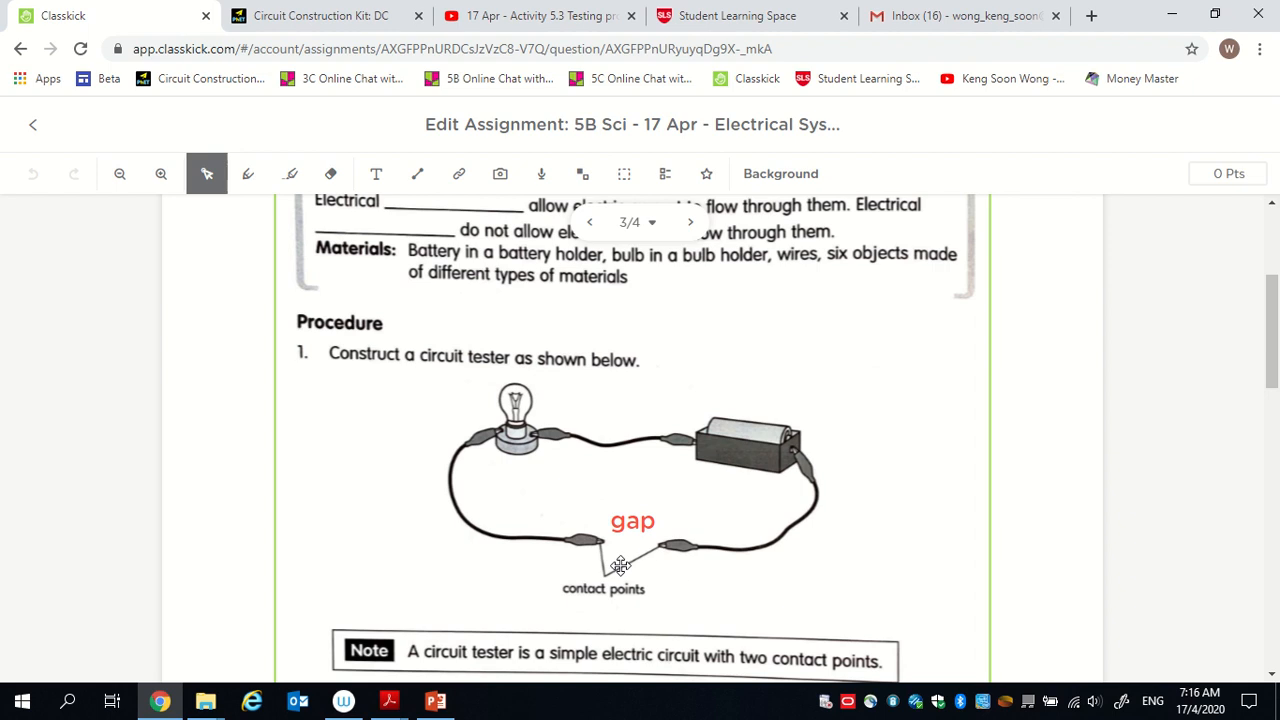
pyautogui.click(645, 530)
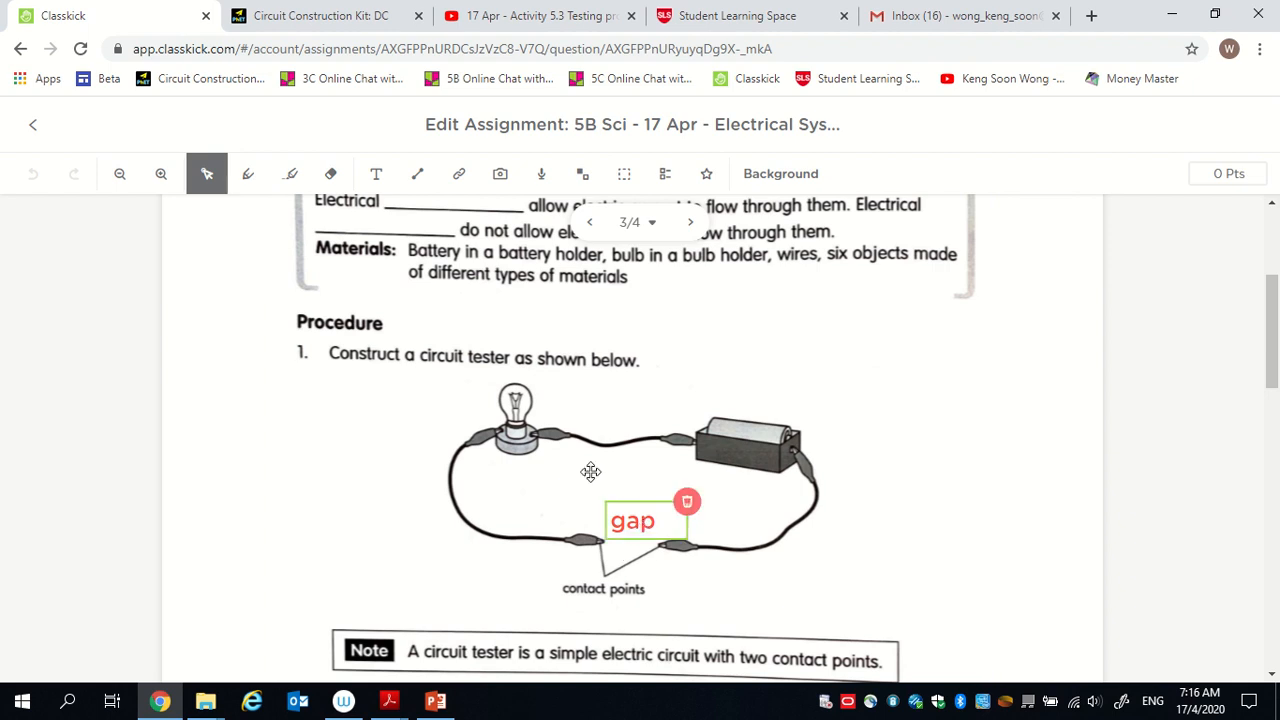
pyautogui.click(318, 15)
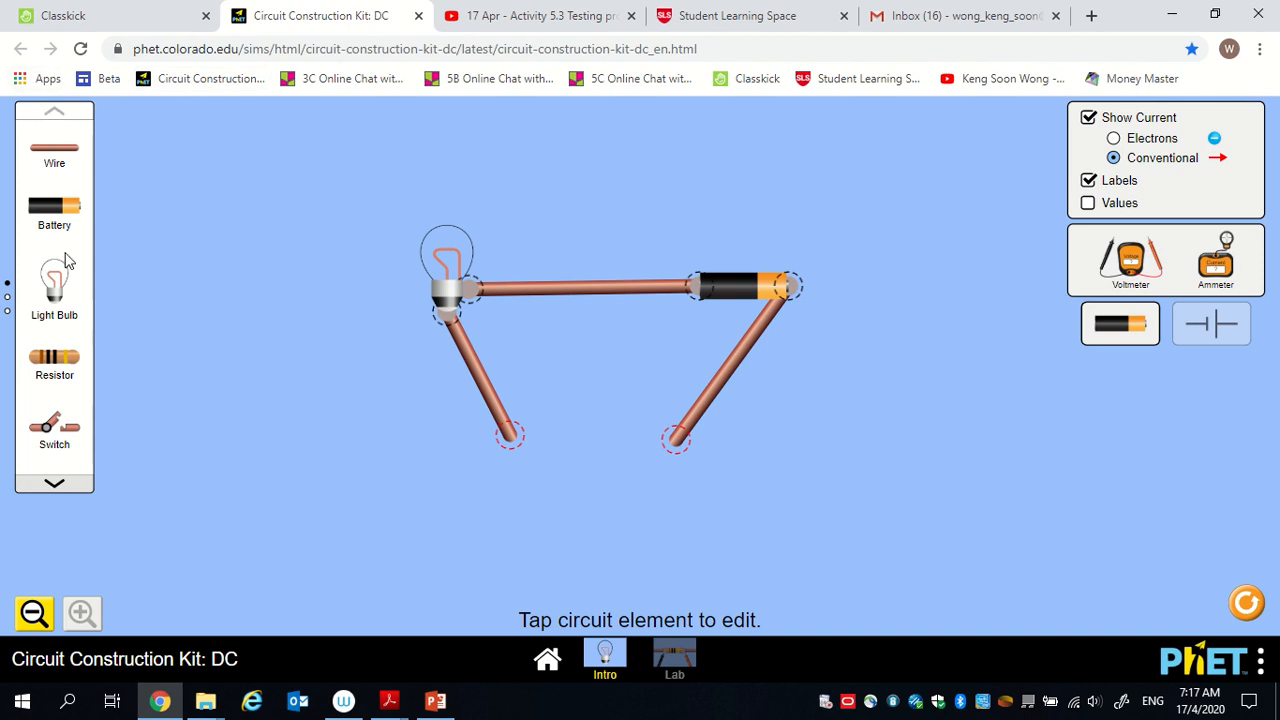
pyautogui.click(54, 485)
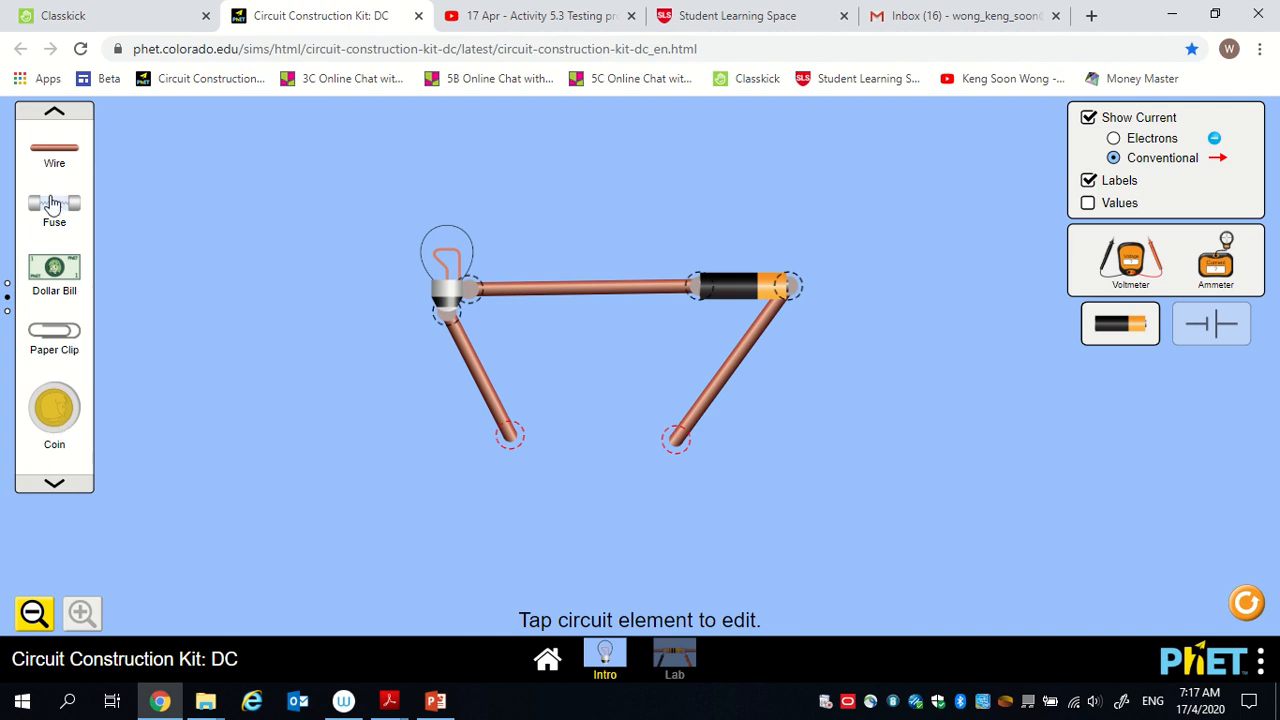
pyautogui.click(52, 484)
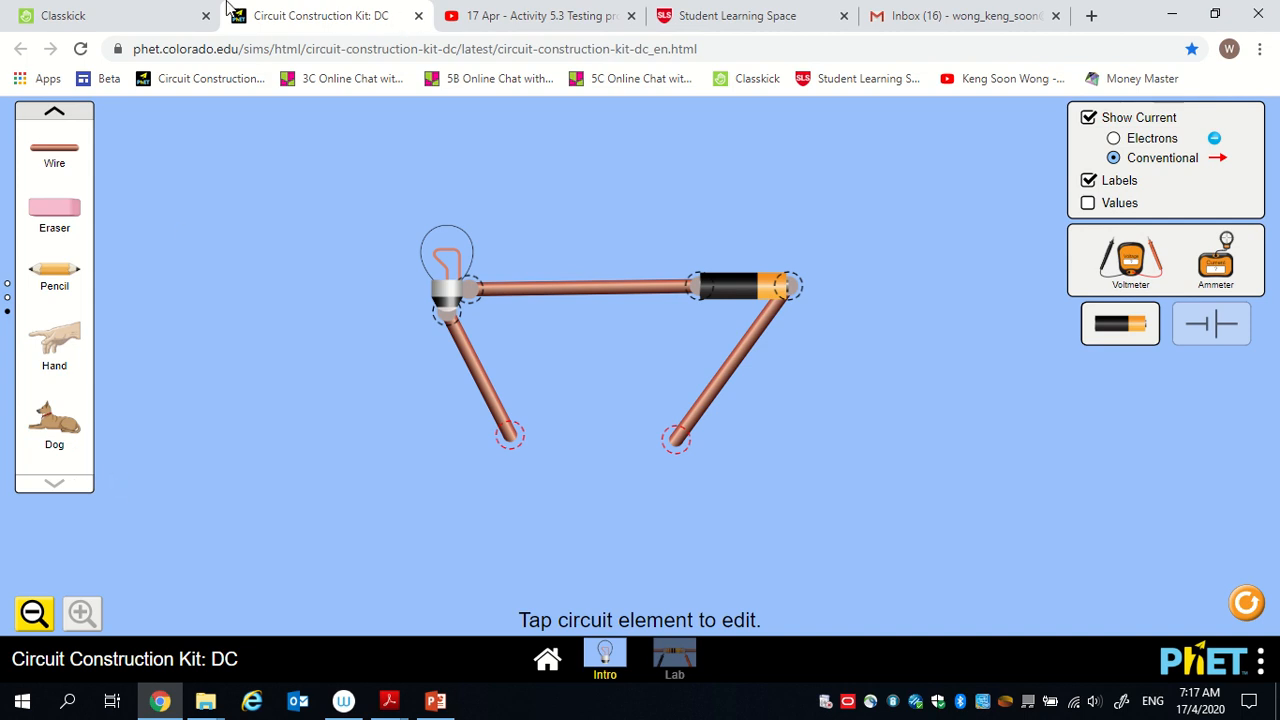
# Review the testing instructions and the object, prediction and observation table on page 4 of the Classkick assignment.
pyautogui.click(97, 14)
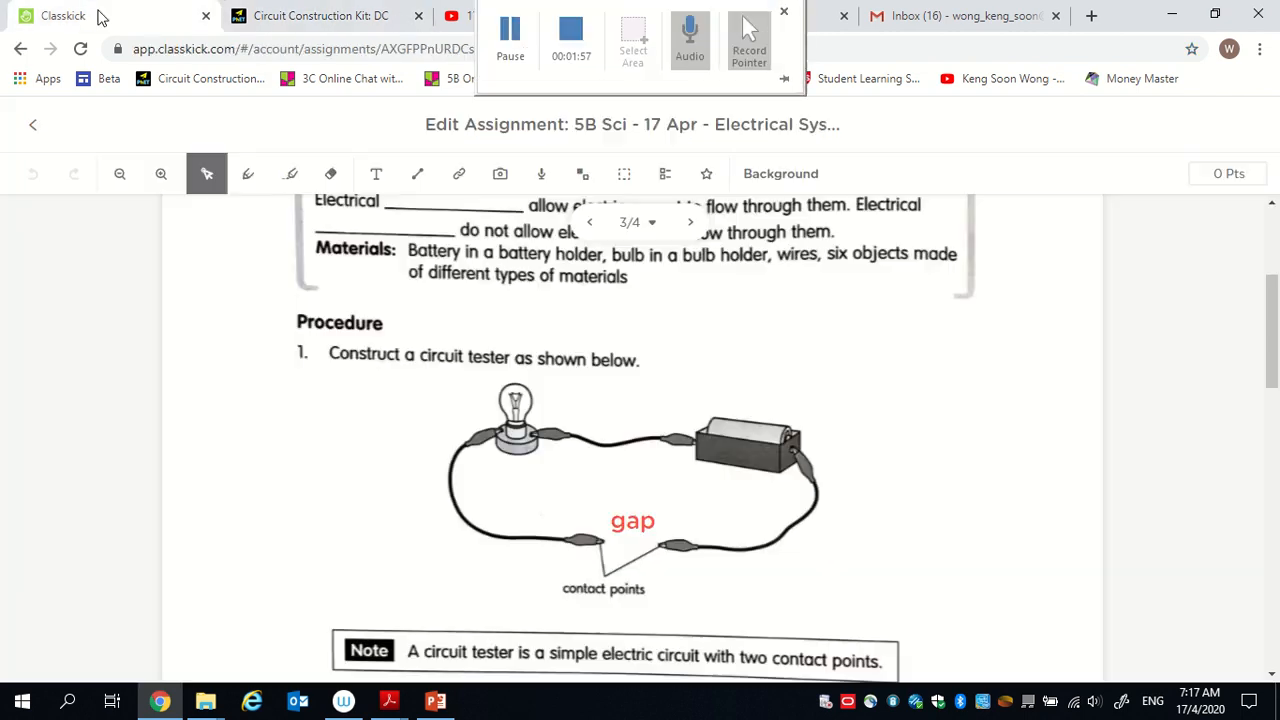
pyautogui.click(690, 229)
pyautogui.click(666, 363)
pyautogui.scroll(-1, 665, 400)
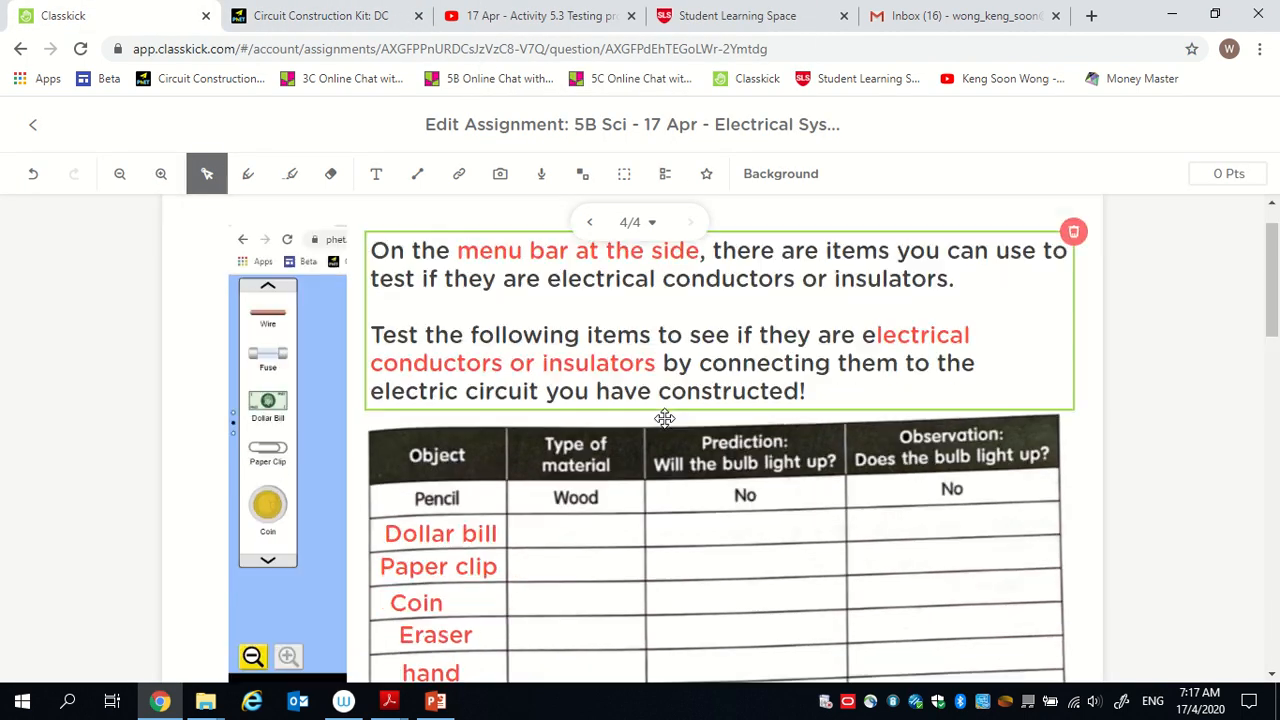
pyautogui.scroll(-2, 665, 418)
pyautogui.click(423, 371)
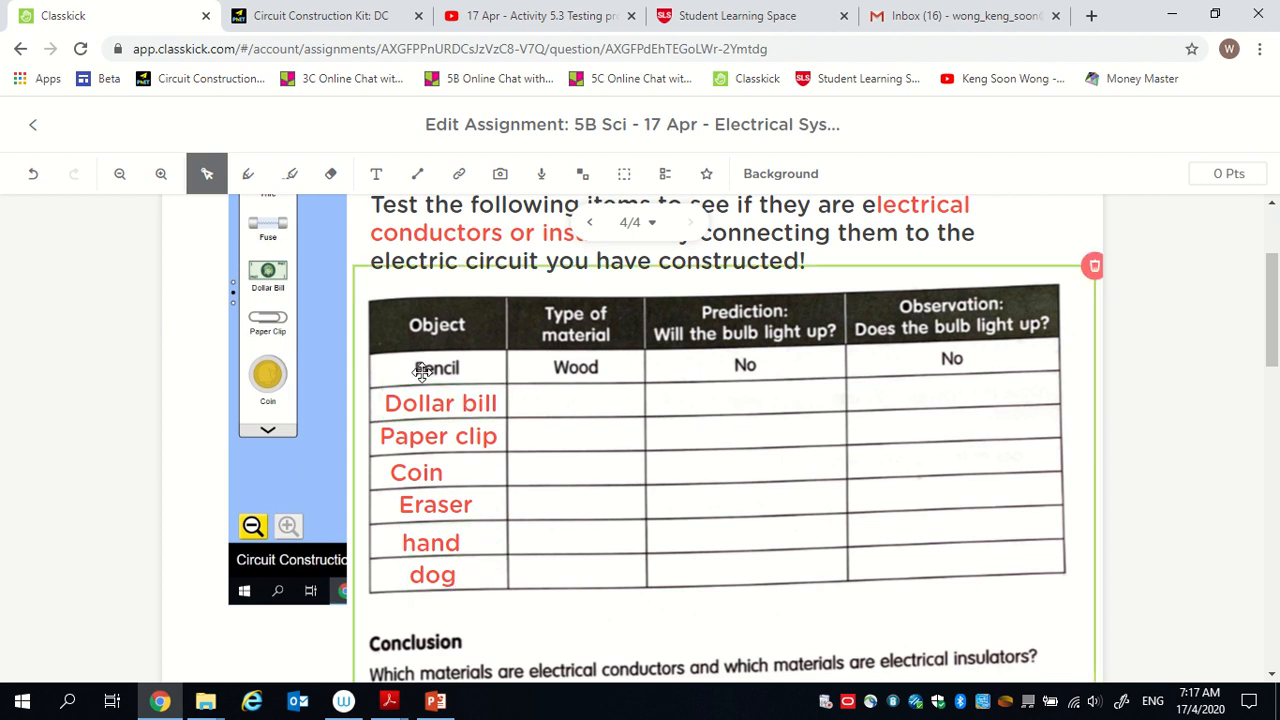
pyautogui.scroll(3, 423, 397)
pyautogui.click(280, 390)
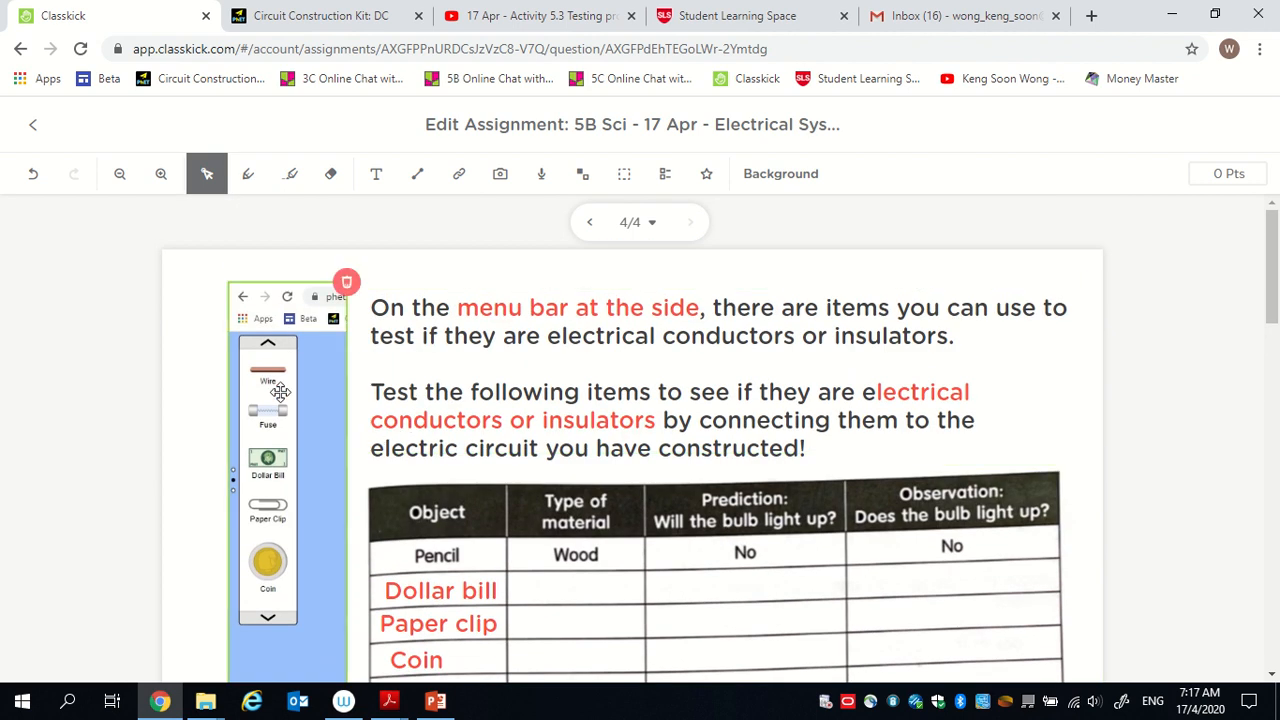
pyautogui.click(507, 575)
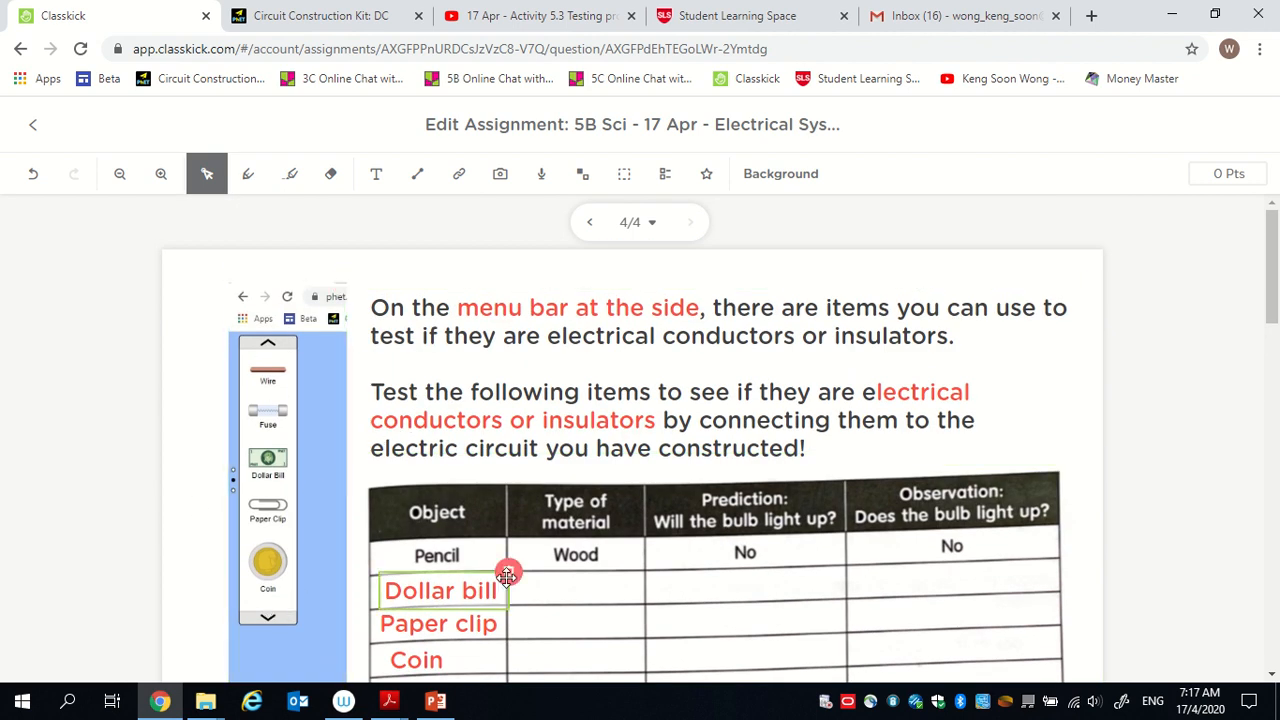
# Place a pencil below the gap in the PhET circuit and bring both free wire ends down to the pencil's body.
pyautogui.click(284, 10)
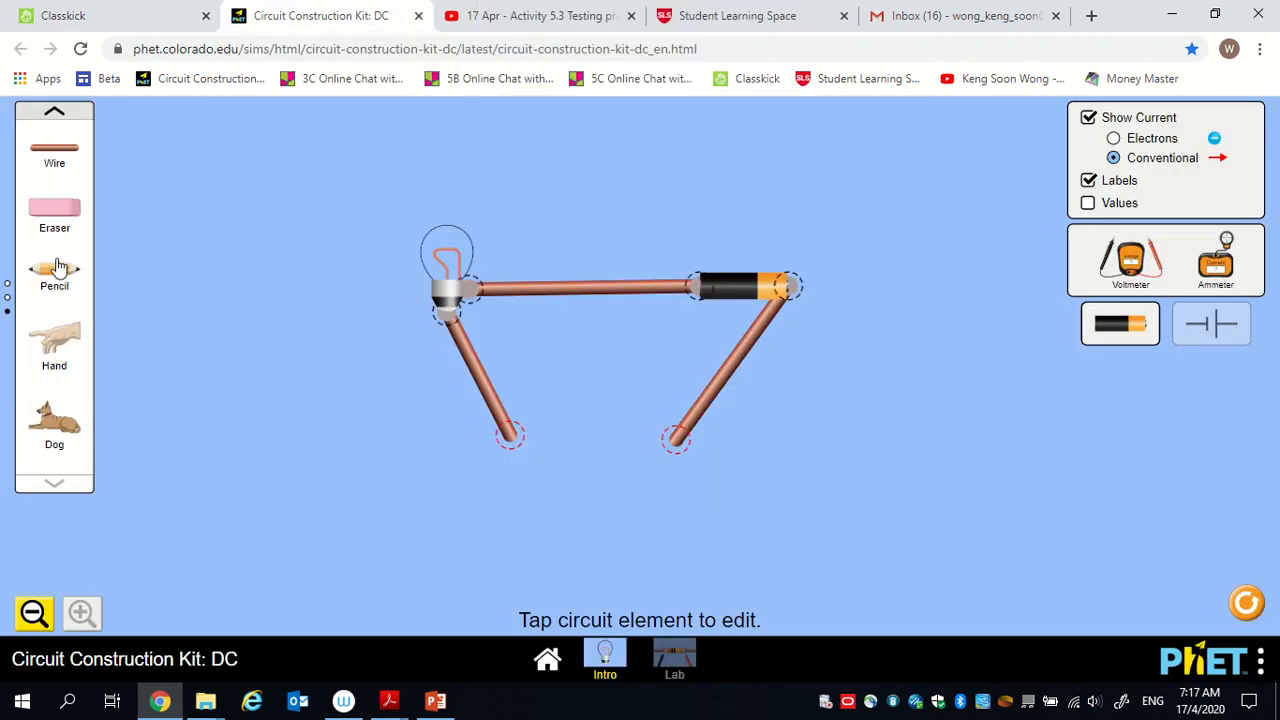
pyautogui.moveTo(57, 267)
pyautogui.mouseDown()
pyautogui.moveTo(600, 517)
pyautogui.moveTo(587, 510)
pyautogui.mouseUp()
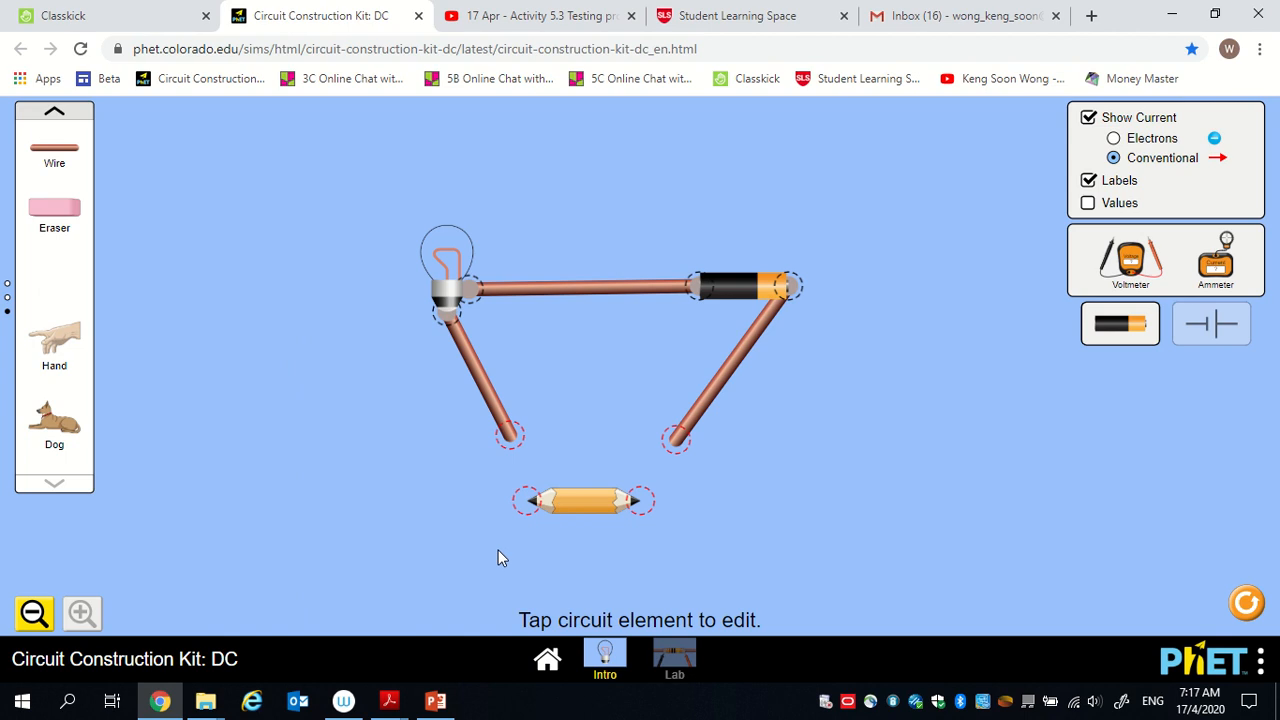
pyautogui.moveTo(591, 516)
pyautogui.mouseDown()
pyautogui.moveTo(585, 448)
pyautogui.moveTo(597, 510)
pyautogui.mouseUp()
pyautogui.click(597, 510)
pyautogui.moveTo(509, 437)
pyautogui.mouseDown()
pyautogui.moveTo(557, 466)
pyautogui.moveTo(565, 496)
pyautogui.mouseUp()
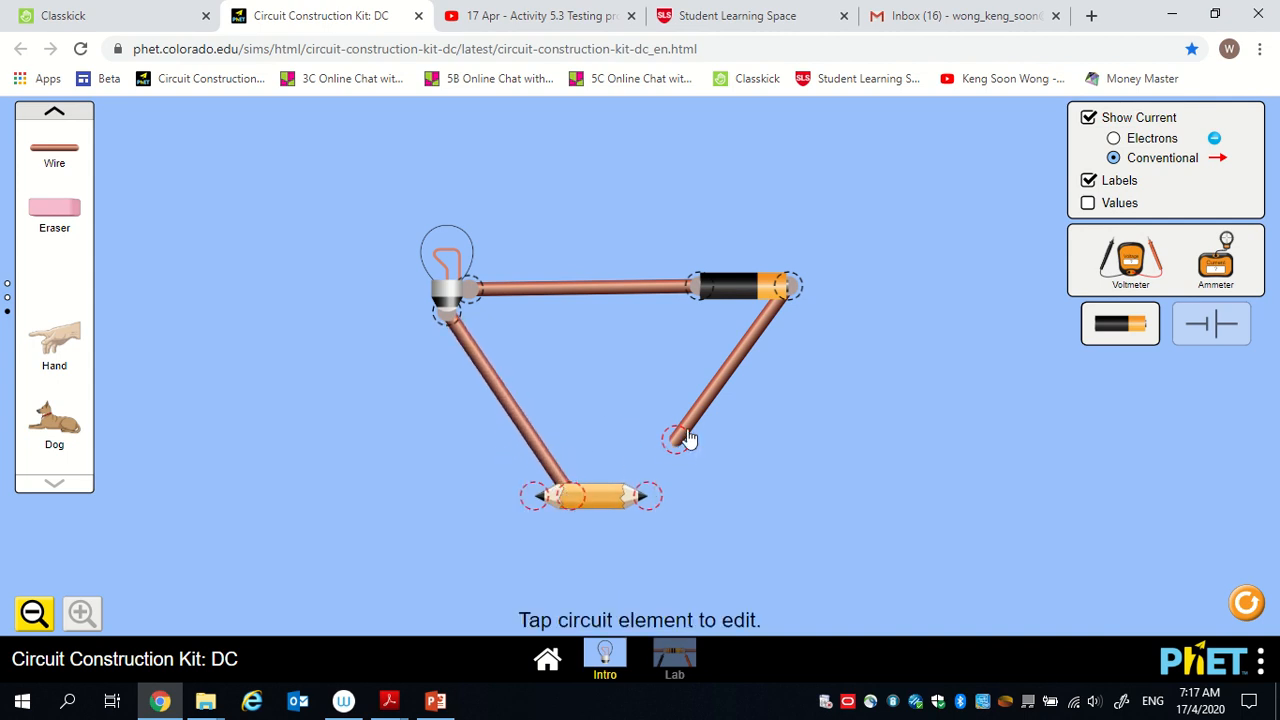
pyautogui.moveTo(681, 438); pyautogui.dragTo(622, 500)
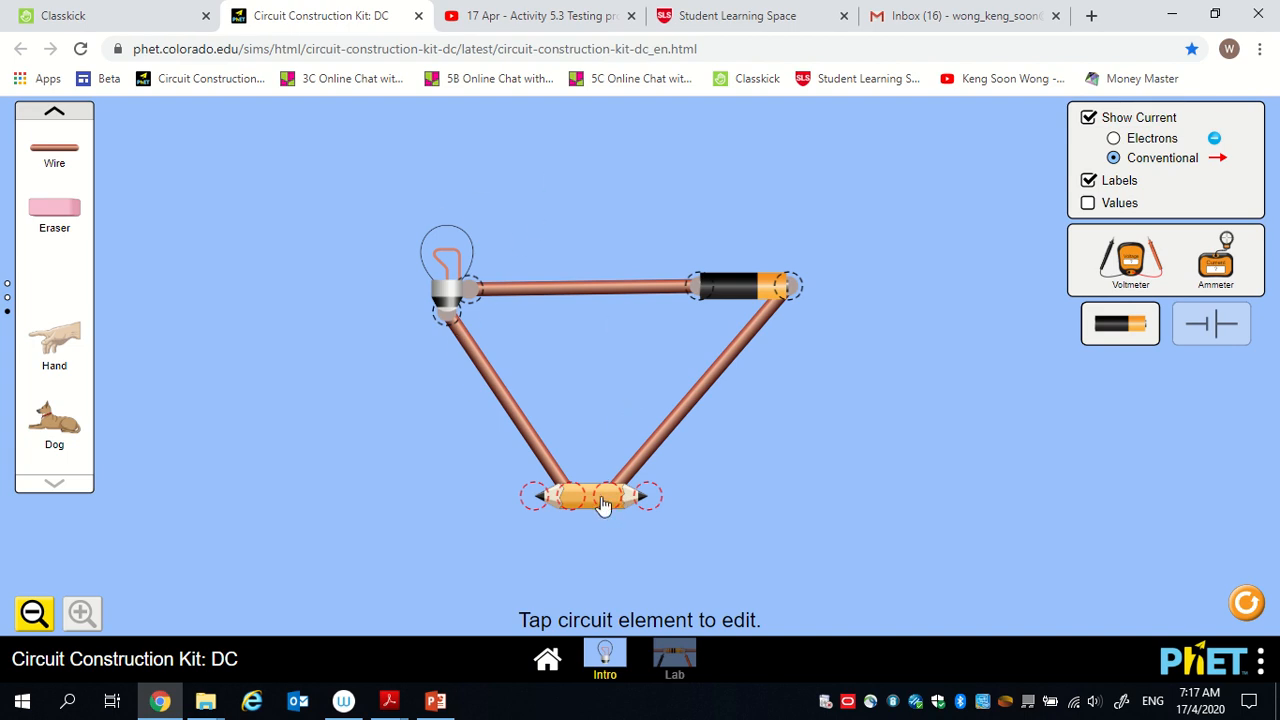
# Attach the two free wire ends to the pencil's tips to close the circuit.
pyautogui.moveTo(571, 494)
pyautogui.mouseDown()
pyautogui.moveTo(550, 482)
pyautogui.moveTo(535, 494)
pyautogui.moveTo(509, 449)
pyautogui.moveTo(549, 464)
pyautogui.moveTo(560, 485)
pyautogui.moveTo(535, 494)
pyautogui.mouseUp()
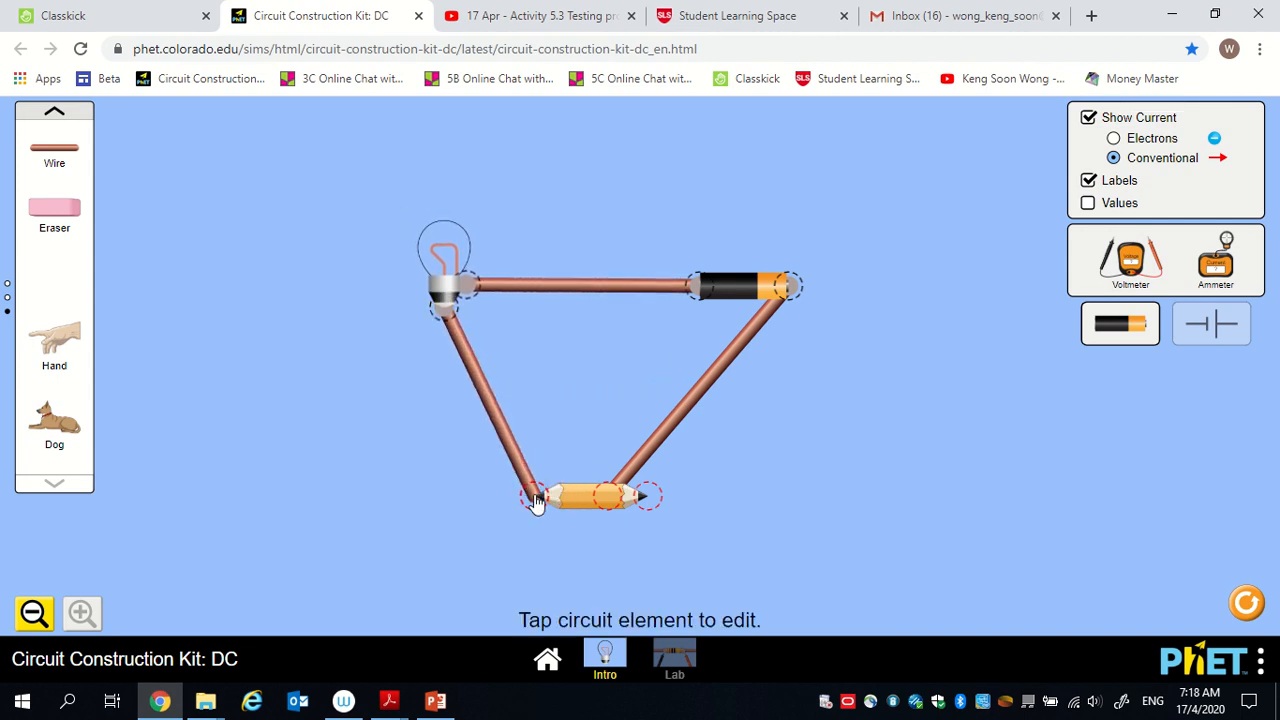
pyautogui.click(633, 468)
pyautogui.click(608, 496)
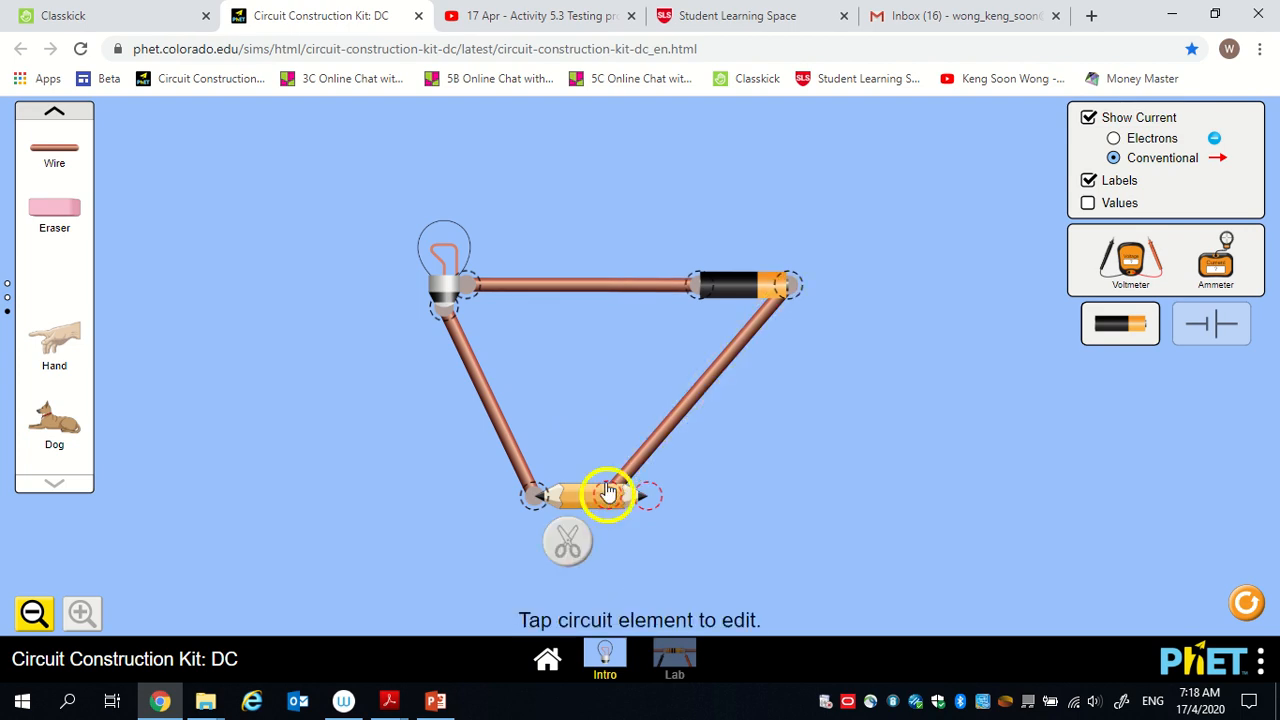
pyautogui.moveTo(610, 495)
pyautogui.mouseDown()
pyautogui.moveTo(649, 497)
pyautogui.moveTo(669, 466)
pyautogui.moveTo(676, 484)
pyautogui.moveTo(660, 490)
pyautogui.mouseUp()
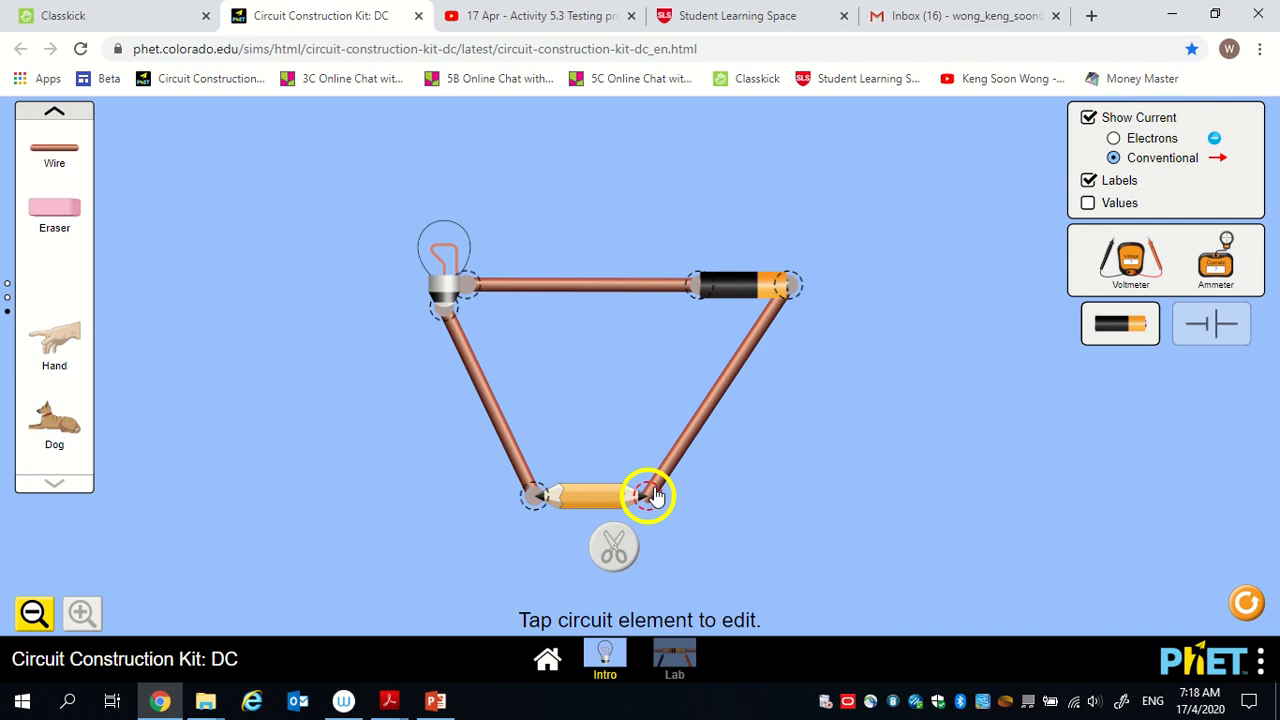
pyautogui.moveTo(657, 497); pyautogui.dragTo(652, 495)
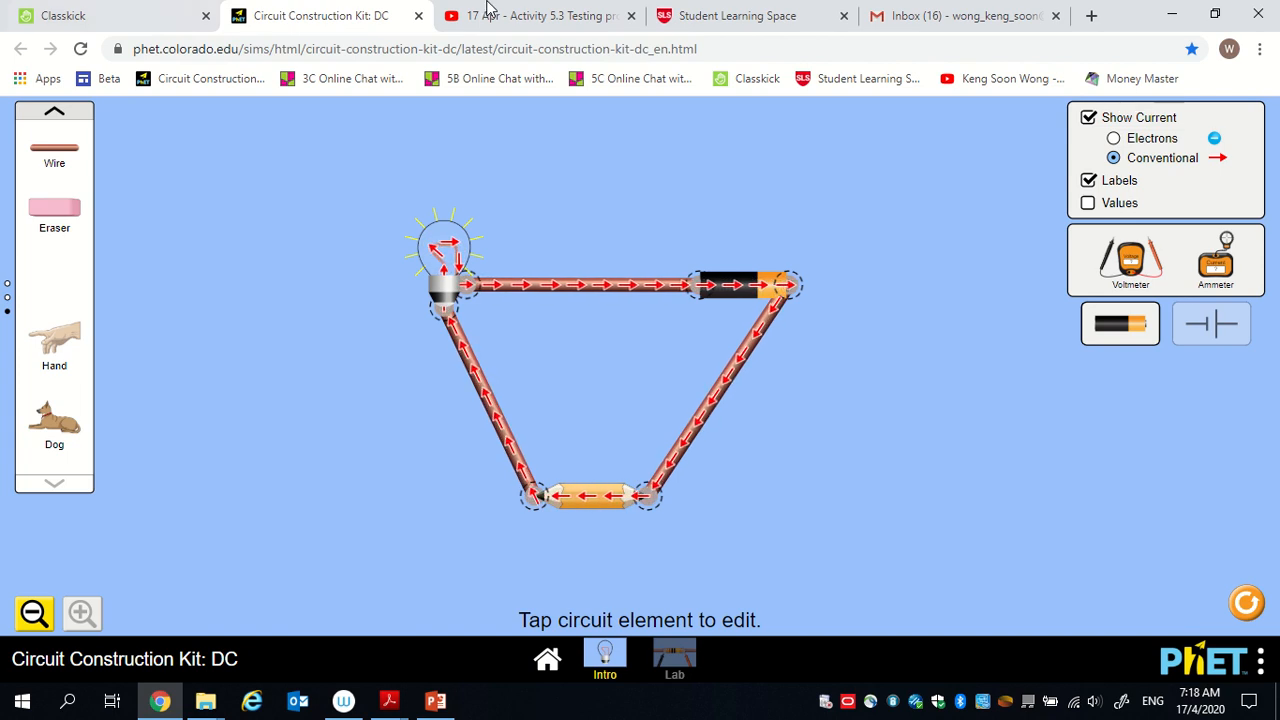
# Check the pencil's entry in the Classkick table, cut the pencil free from both wires in PhET and return it to the toolbox.
pyautogui.moveTo(497, 20)
pyautogui.click(134, 16)
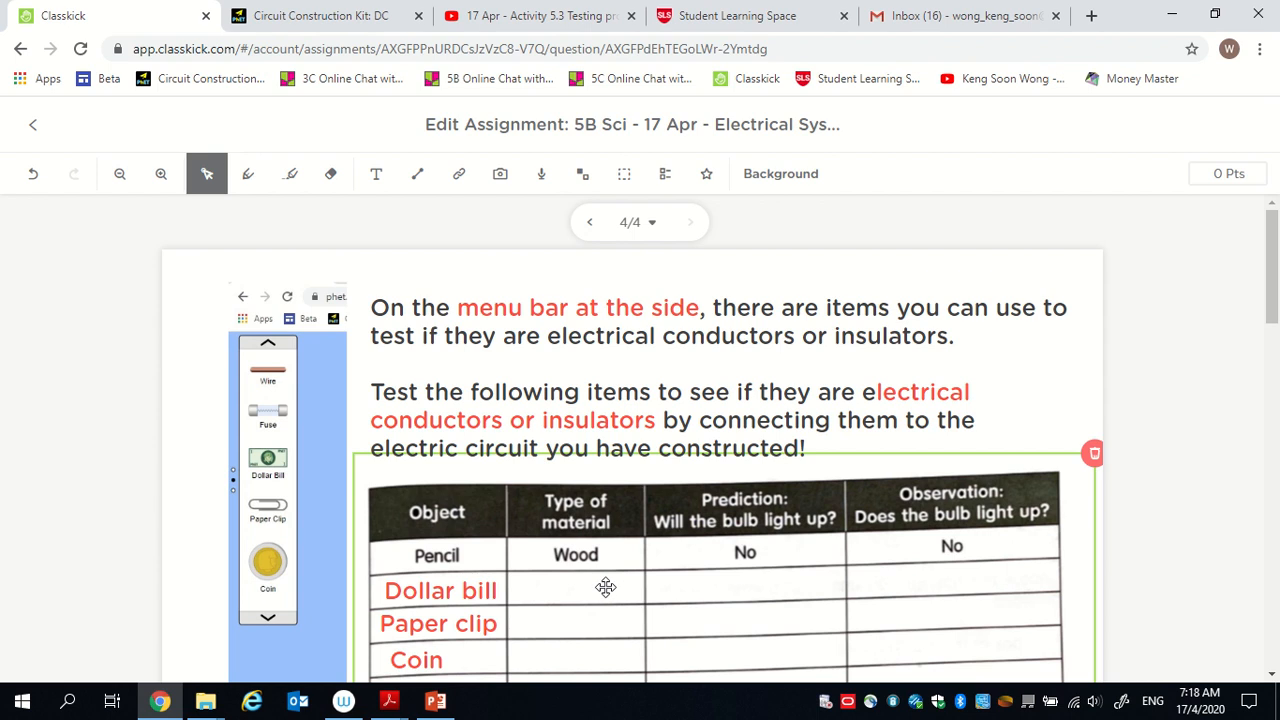
pyautogui.click(352, 12)
pyautogui.click(533, 494)
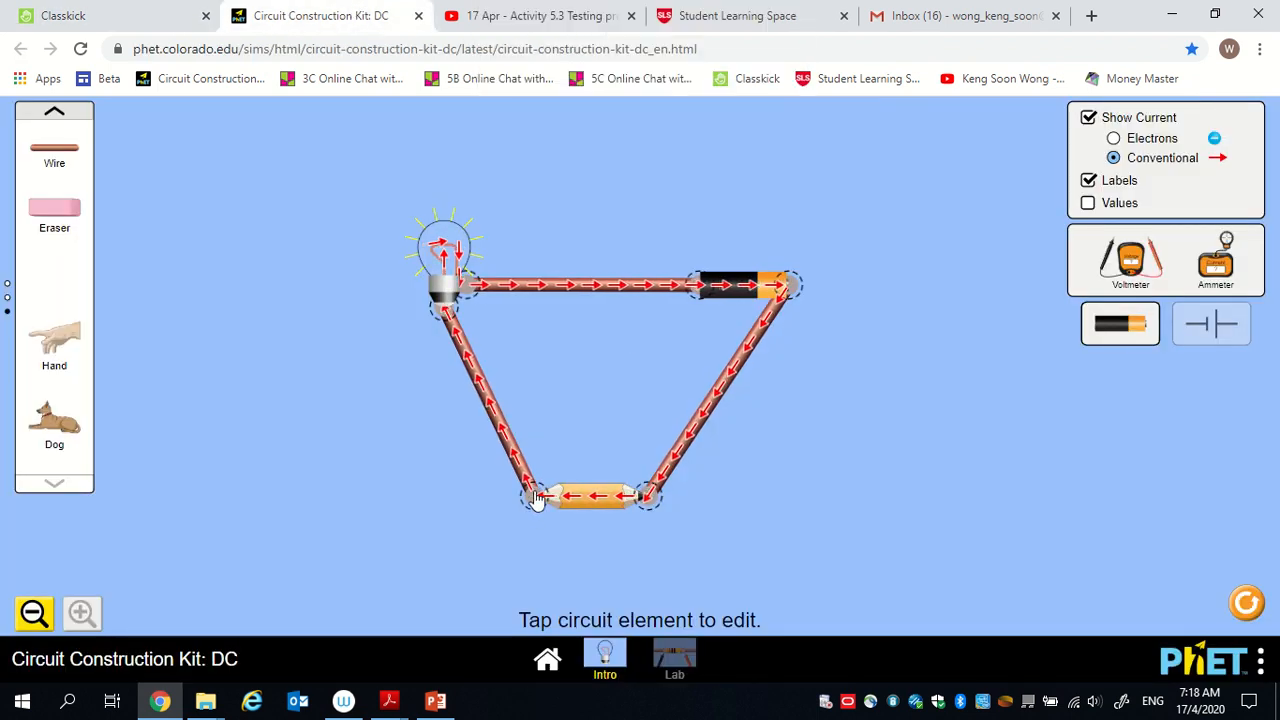
pyautogui.click(502, 548)
pyautogui.click(668, 510)
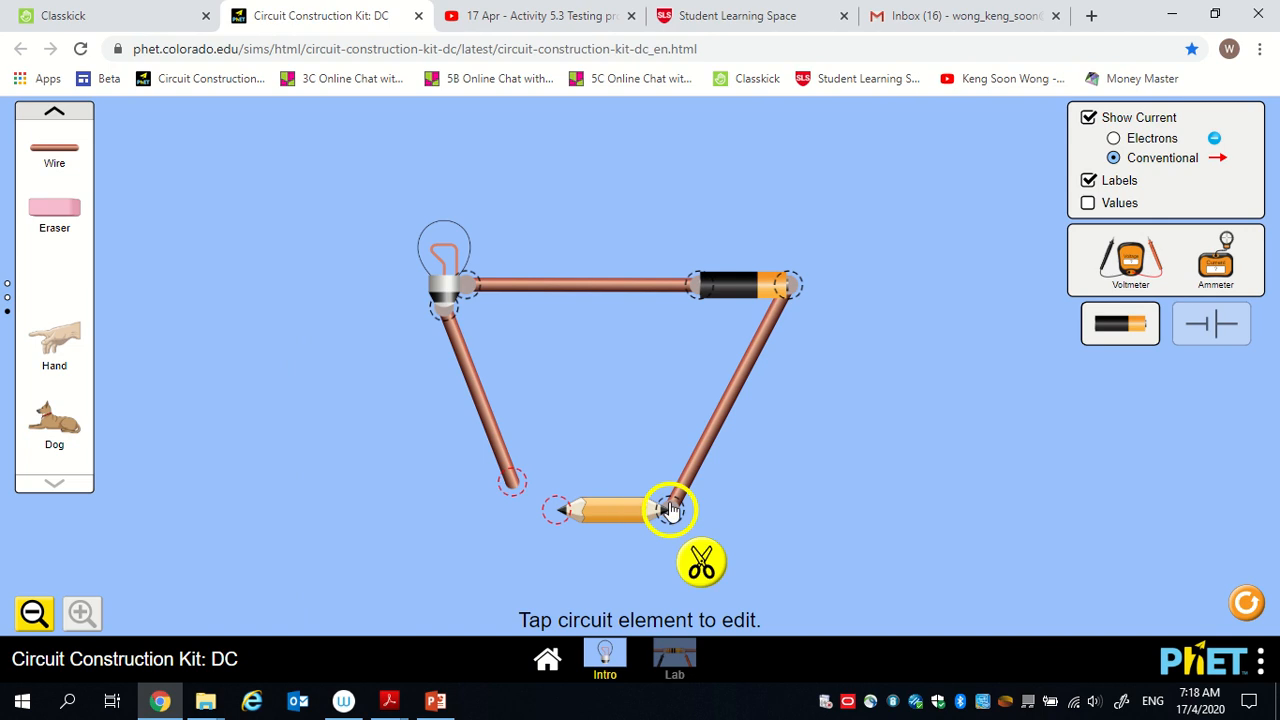
pyautogui.click(700, 560)
pyautogui.moveTo(605, 533)
pyautogui.mouseDown()
pyautogui.moveTo(129, 446)
pyautogui.moveTo(47, 400)
pyautogui.mouseUp()
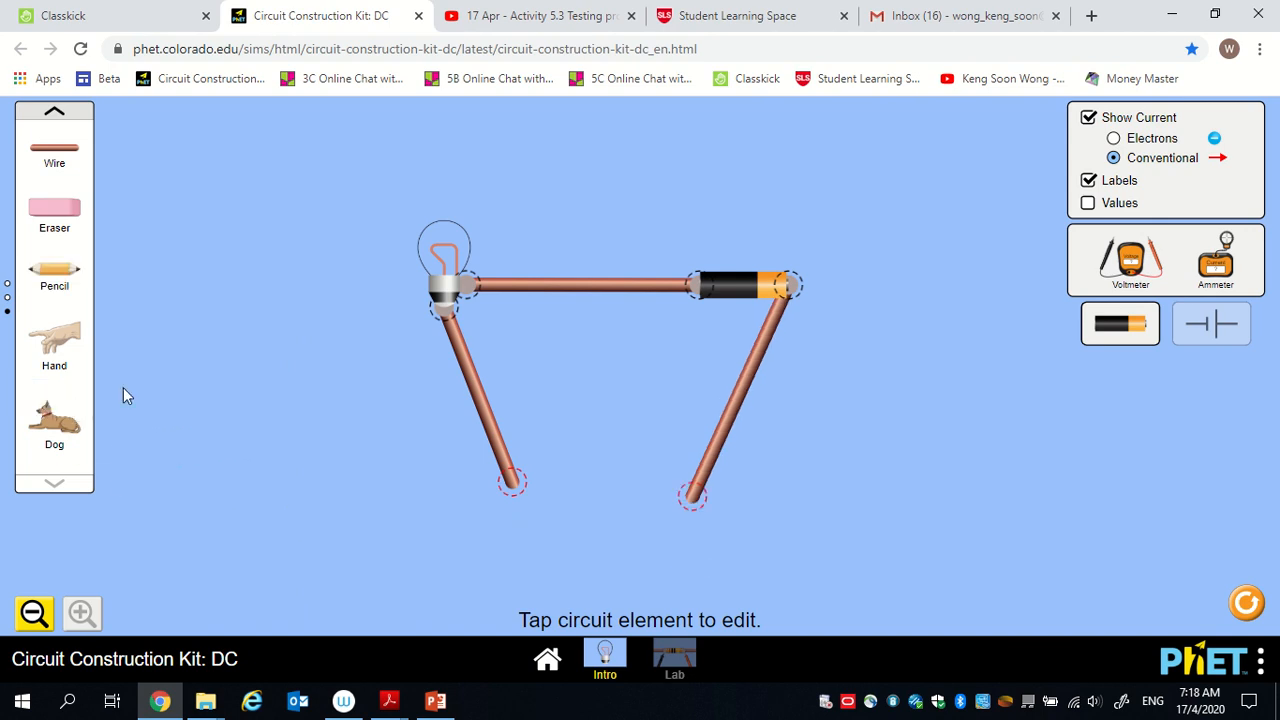
# Check which objects to test next in the Classkick table and return to the PhET simulation.
pyautogui.click(62, 15)
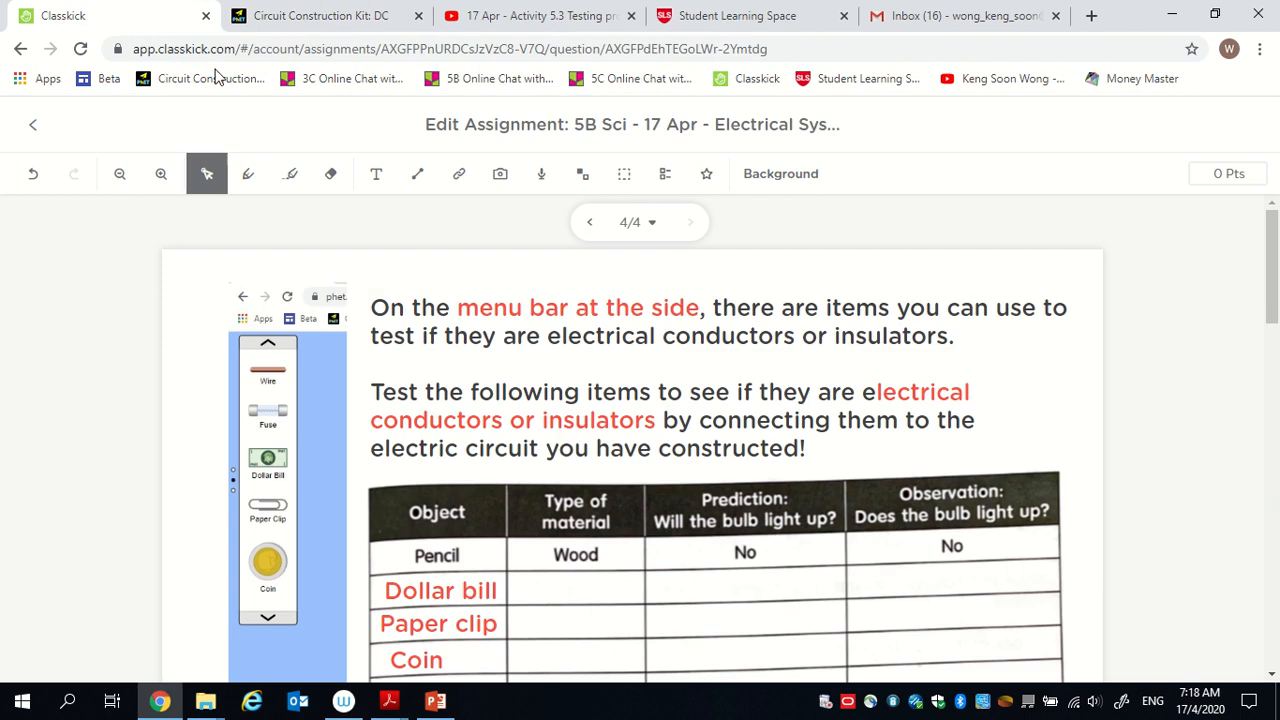
pyautogui.scroll(-2, 598, 625)
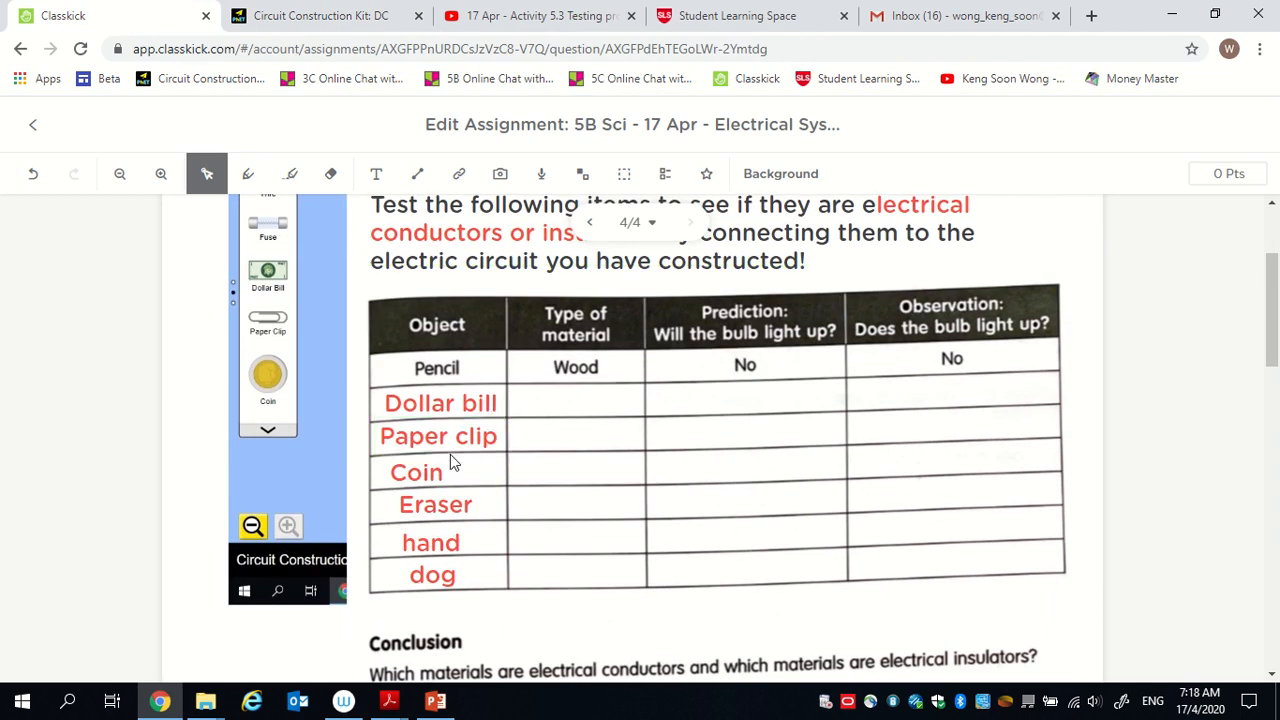
pyautogui.click(300, 15)
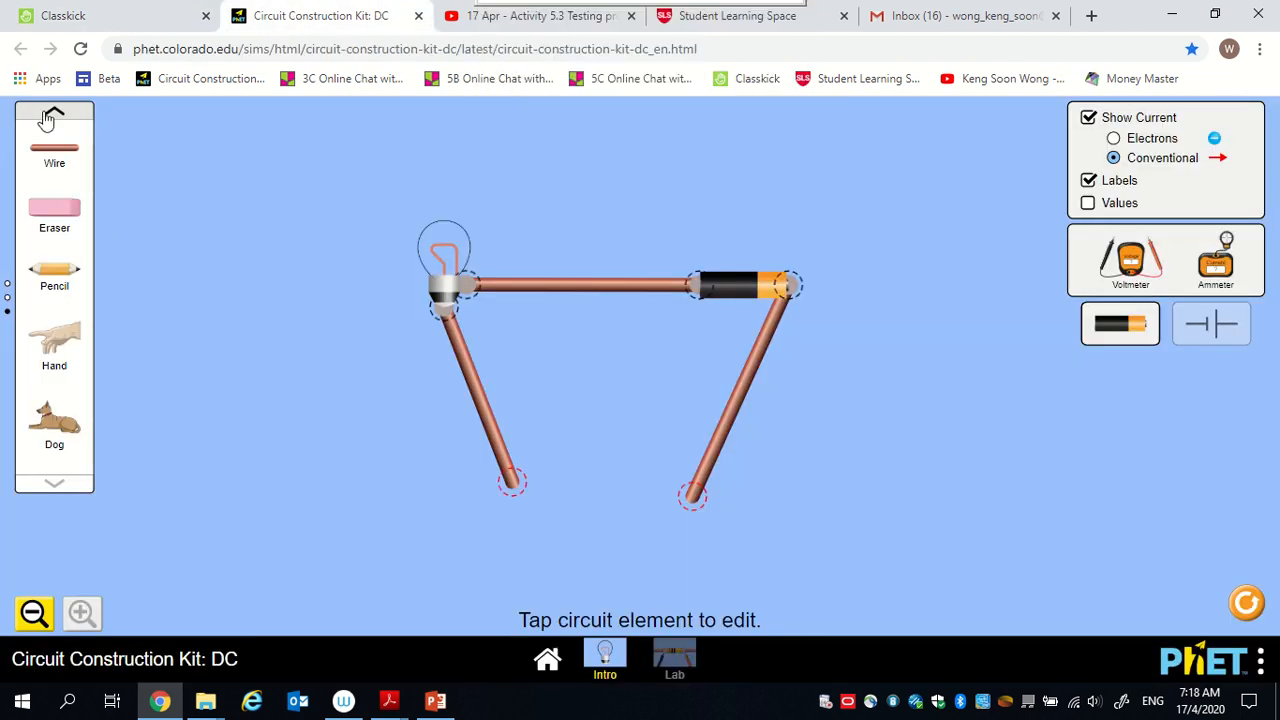
# Place a dollar bill in the circuit's gap, attaching the bulb's free wire and bringing the battery's free wire end closer to its other side.
pyautogui.moveTo(67, 284); pyautogui.dragTo(612, 432)
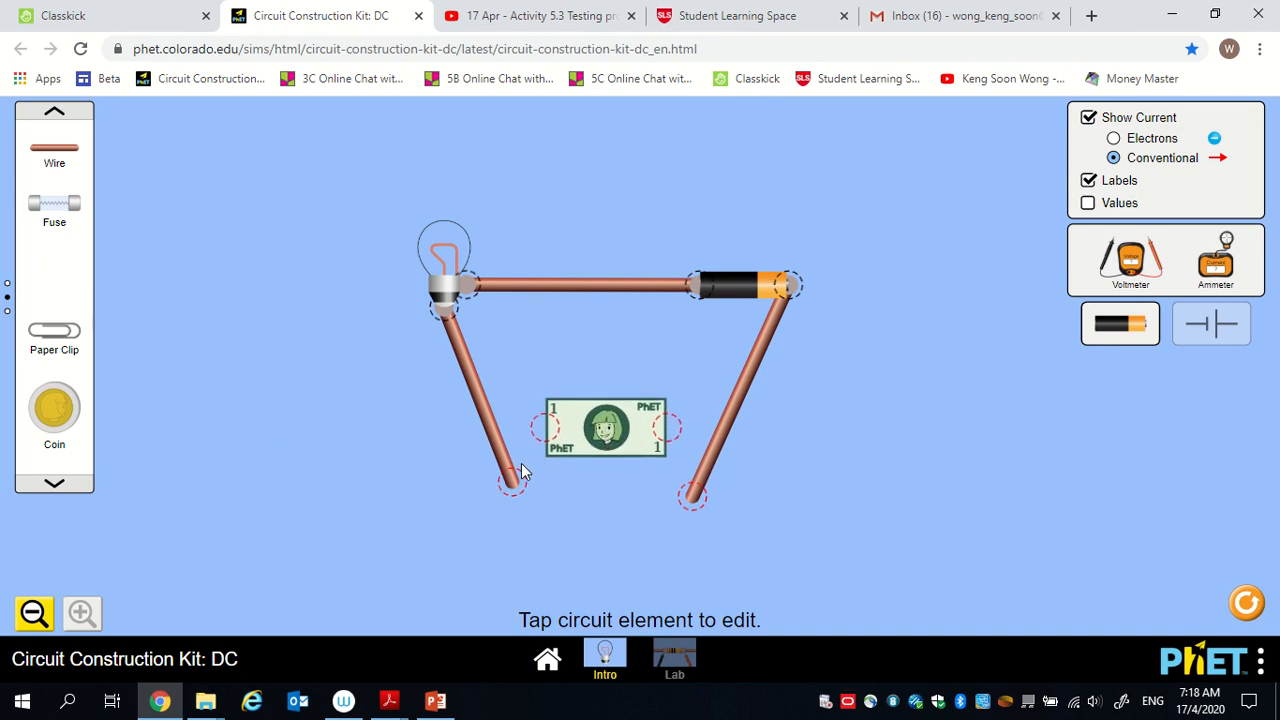
pyautogui.moveTo(511, 482); pyautogui.dragTo(545, 428)
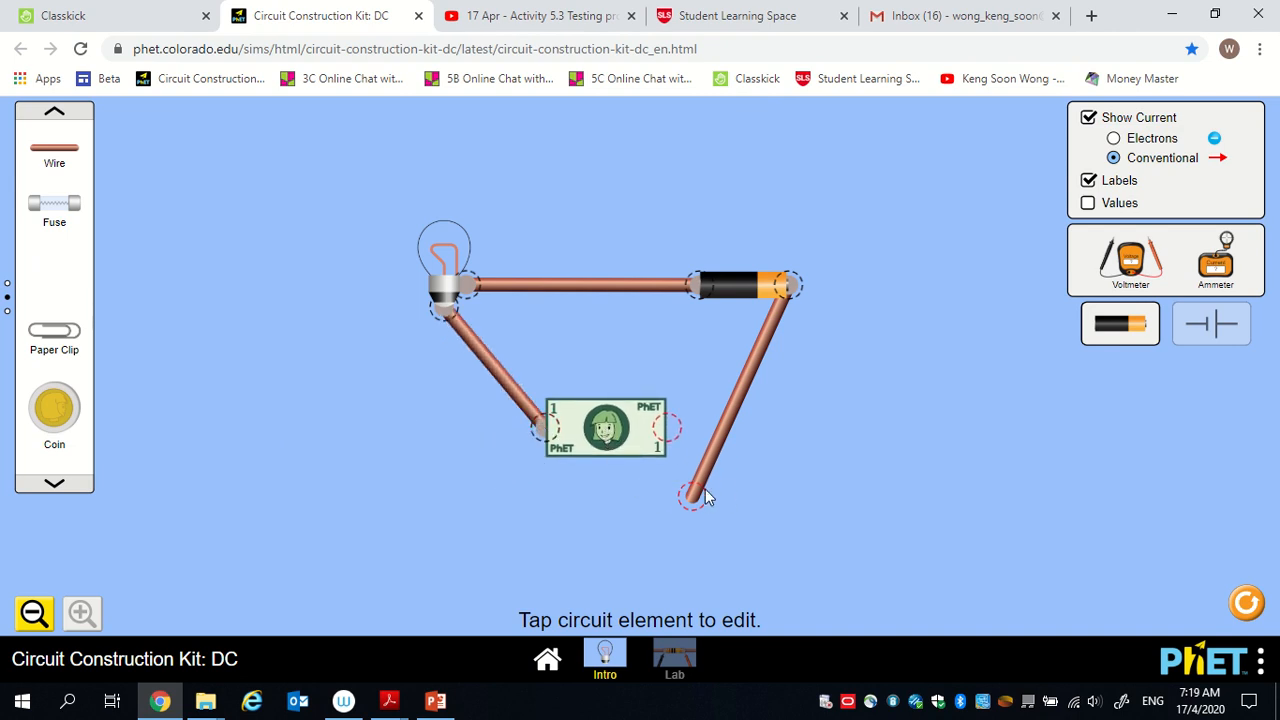
pyautogui.moveTo(705, 490); pyautogui.dragTo(715, 460)
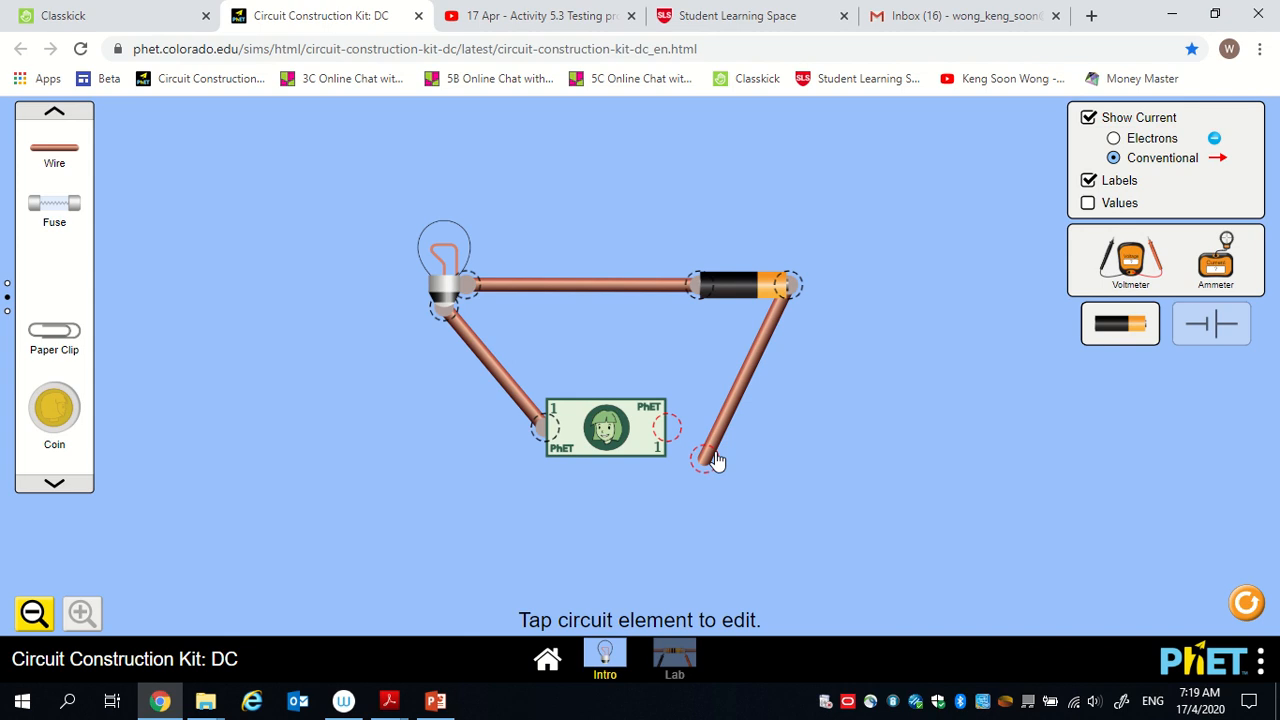
# Switch to Classkick and highlight "materials", "electrical conductors" and "electrical insulators" in yellow in the Conclusion question above the chart.
pyautogui.click(120, 15)
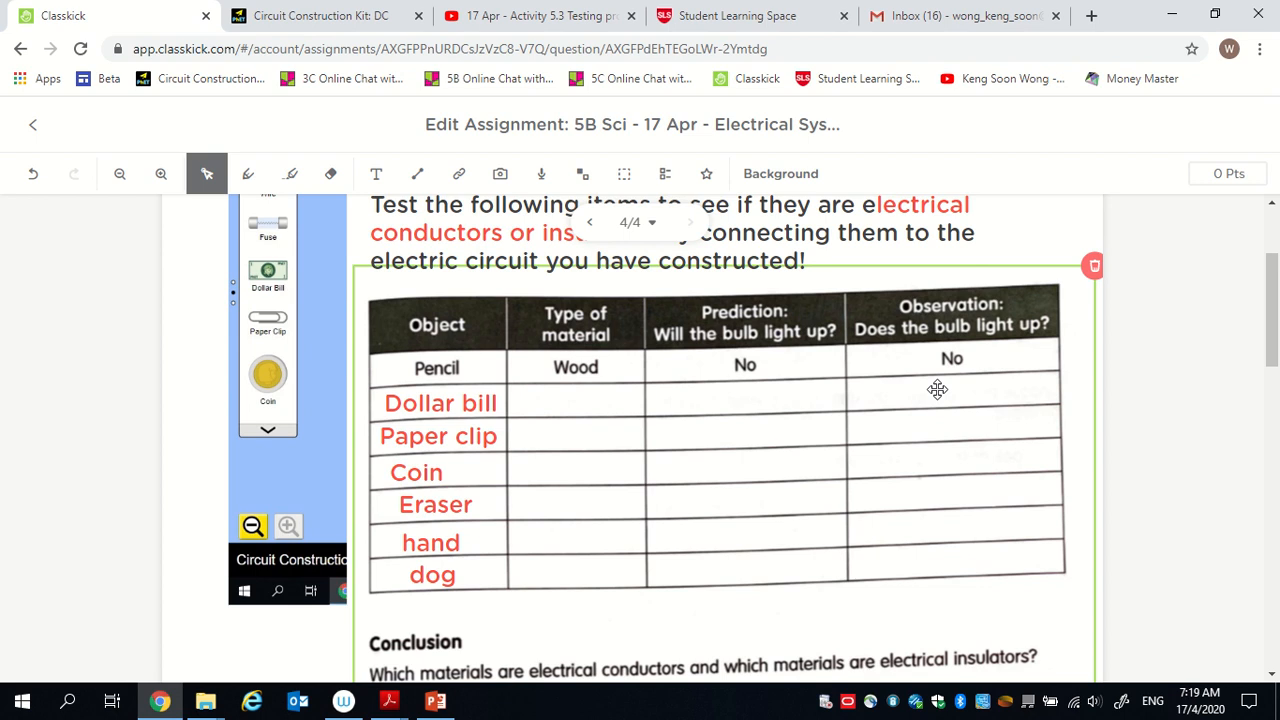
pyautogui.scroll(-4, 937, 389)
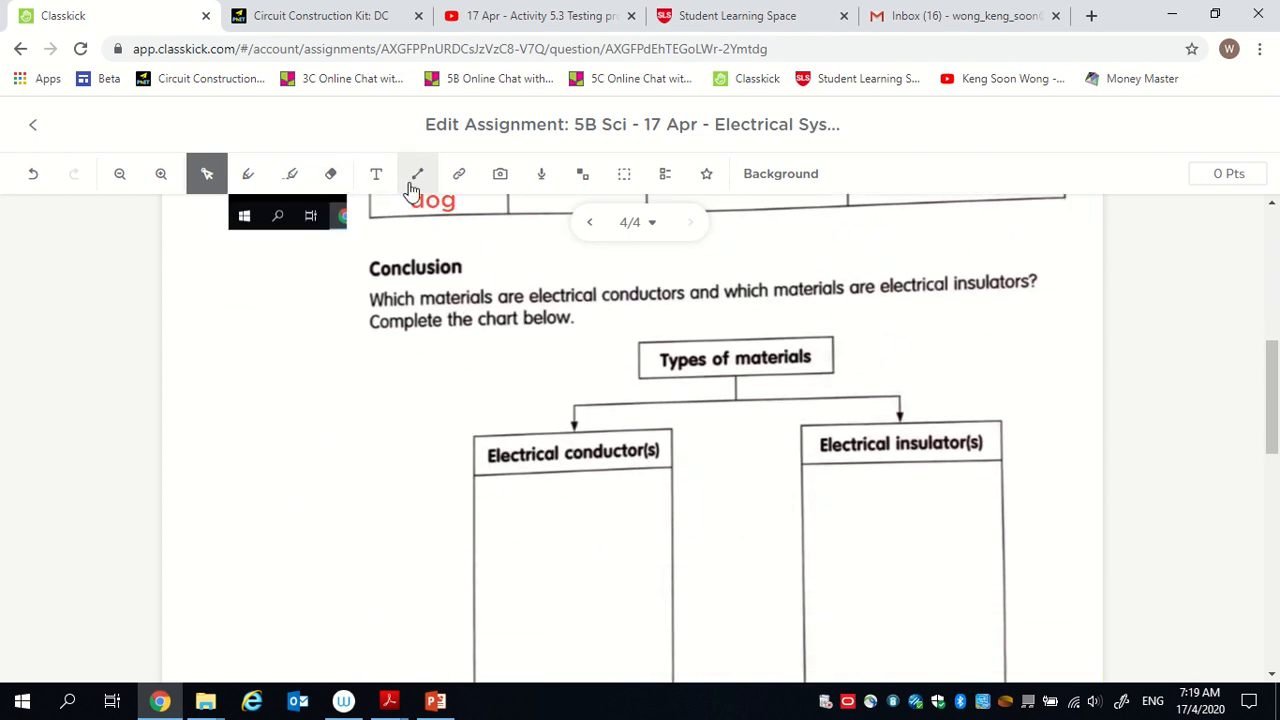
pyautogui.click(289, 175)
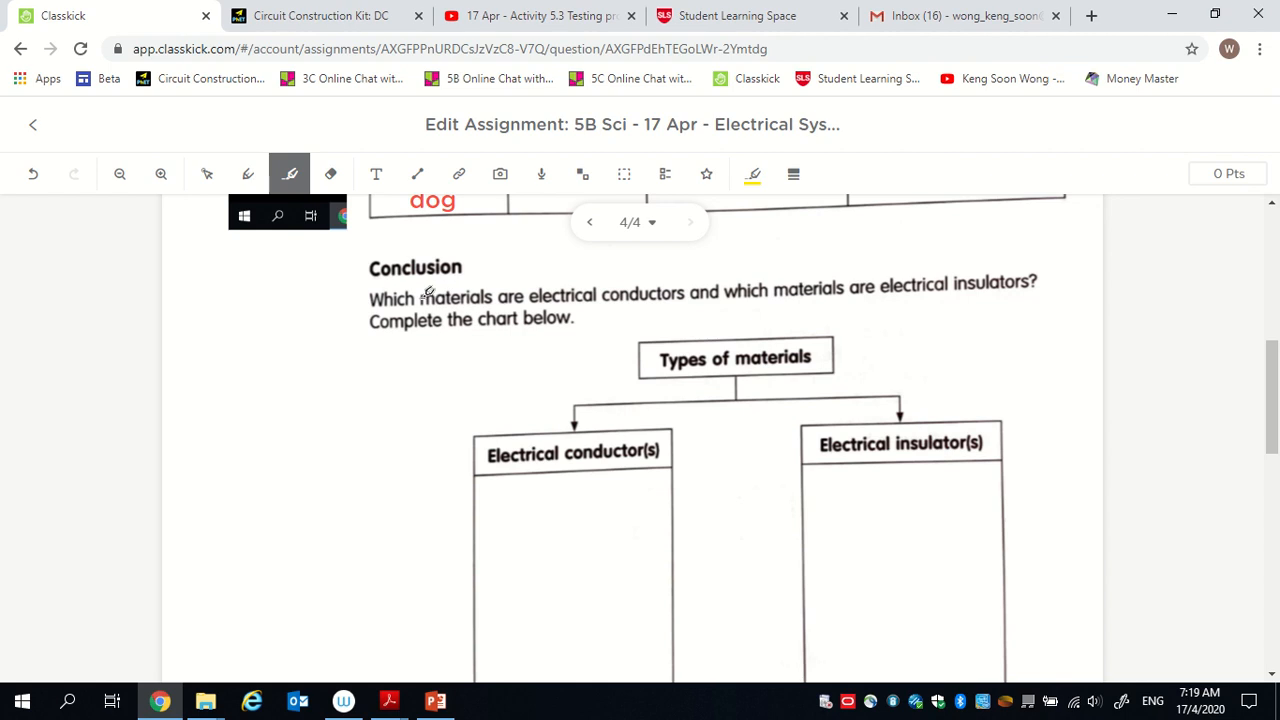
pyautogui.moveTo(421, 300); pyautogui.dragTo(498, 304)
pyautogui.moveTo(576, 296)
pyautogui.mouseDown()
pyautogui.moveTo(642, 306)
pyautogui.moveTo(686, 294)
pyautogui.mouseUp()
pyautogui.moveTo(866, 288); pyautogui.dragTo(1049, 259)
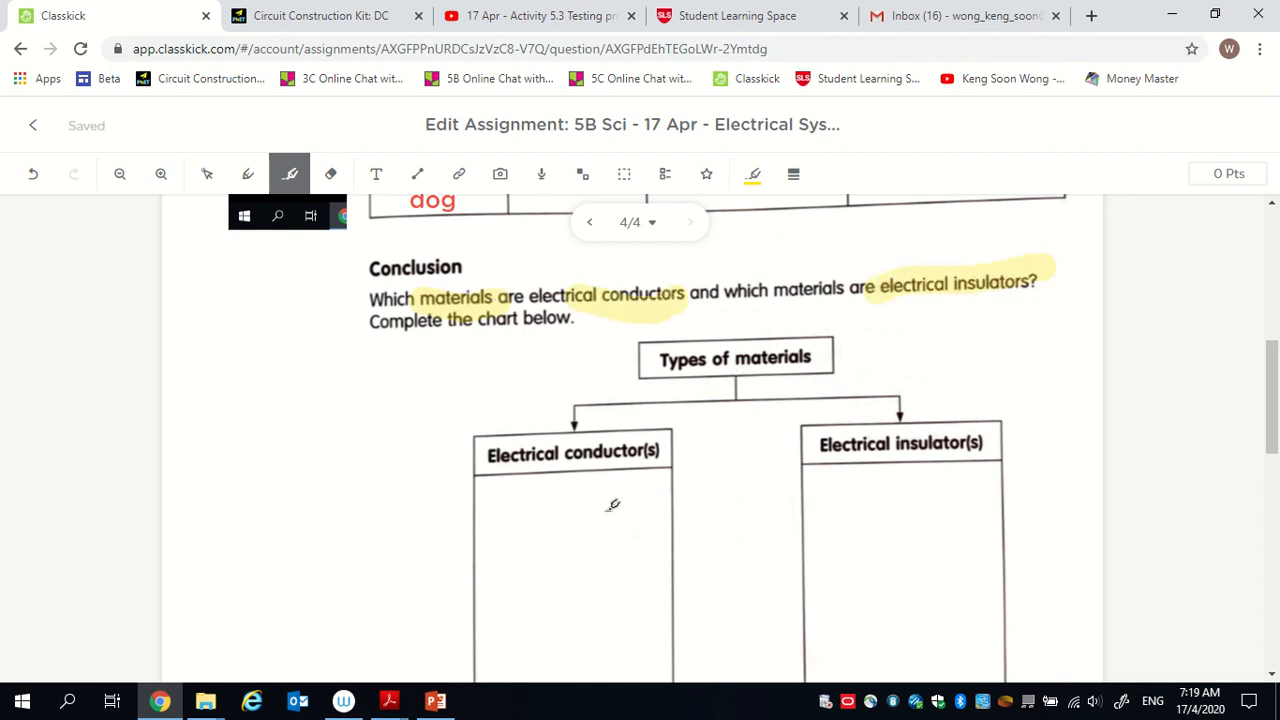
pyautogui.scroll(-1, 1008, 537)
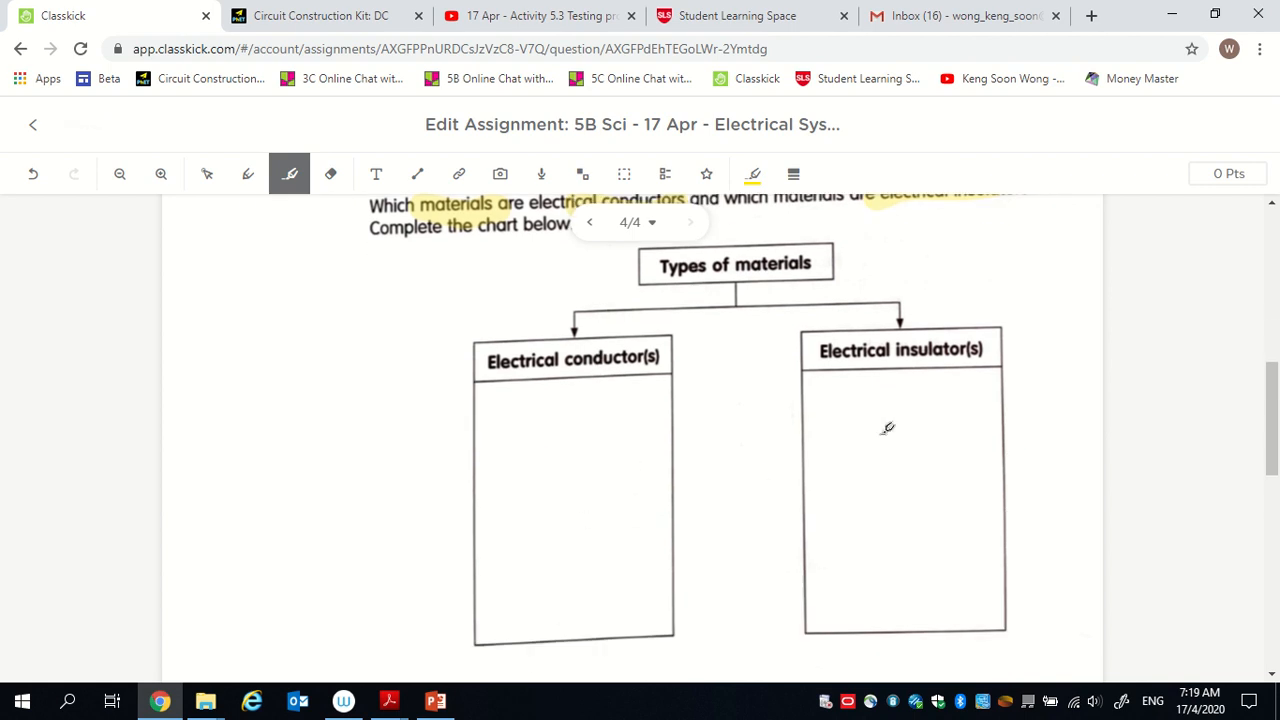